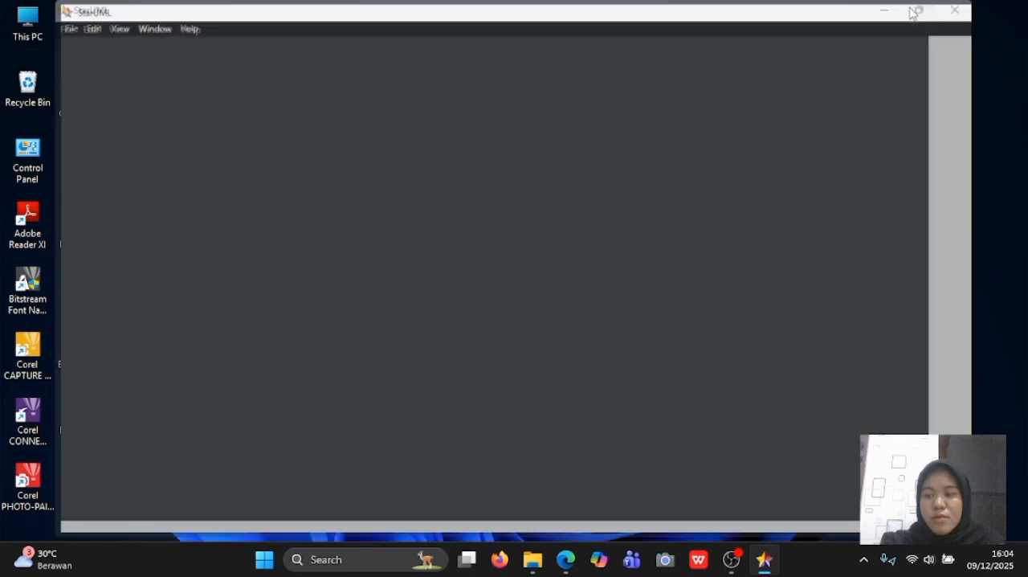
- Maximize the StarUML window and dismiss the unregistered-version notice
{"action": "left_click", "coordinate": [908, 10]}
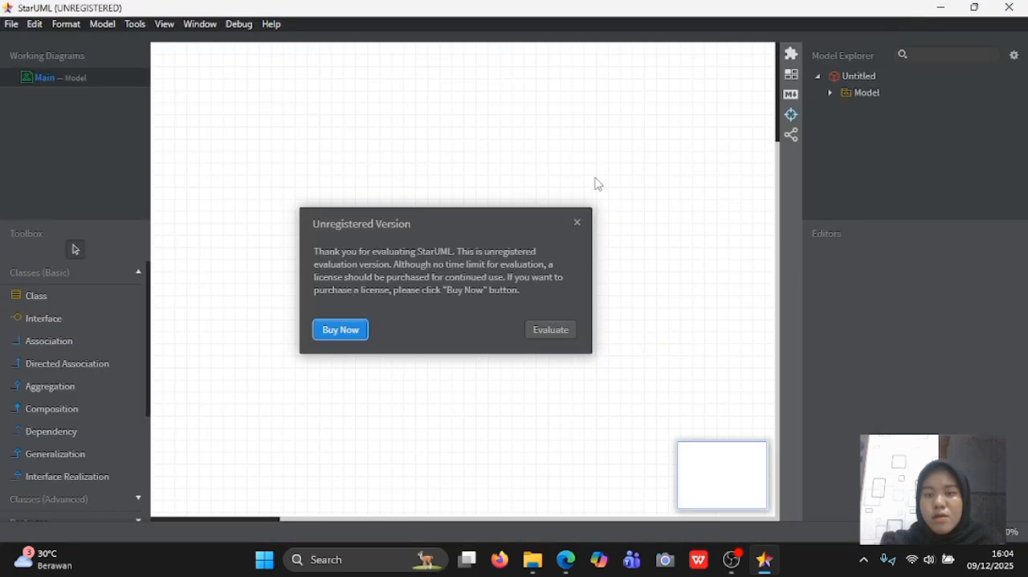
{"action": "left_click", "coordinate": [577, 223]}
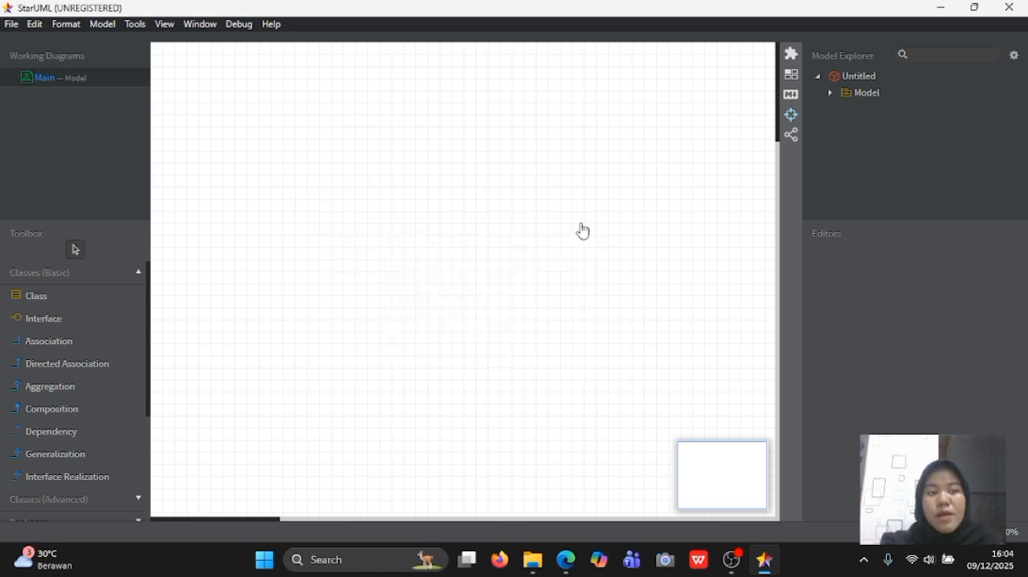
- Add a sequence diagram to the project and widen its frame to the edge of the visible canvas
{"action": "left_click", "coordinate": [104, 25]}
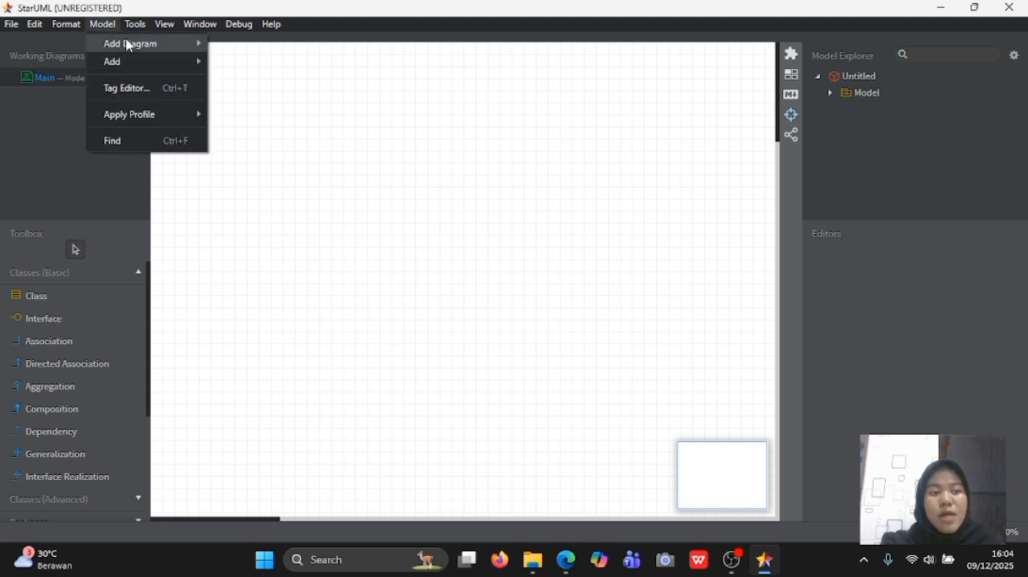
{"action": "mouse_move", "coordinate": [126, 42]}
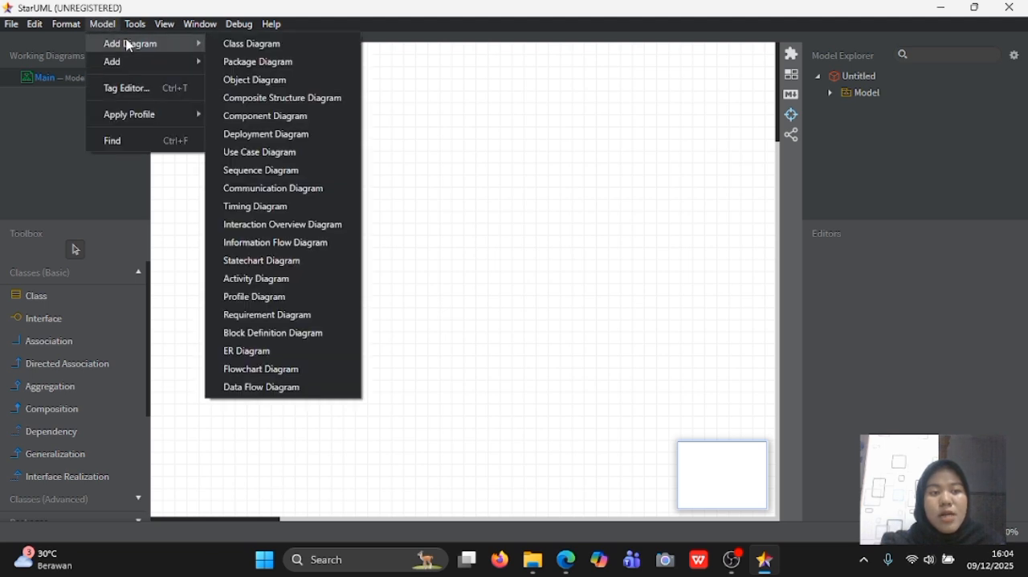
{"action": "left_click", "coordinate": [238, 171]}
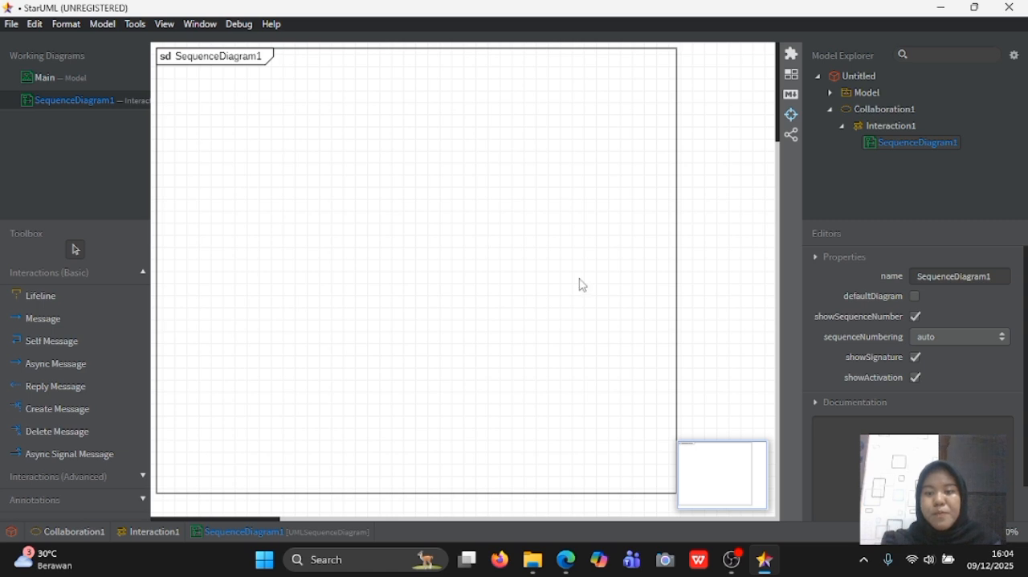
{"action": "left_click", "coordinate": [676, 314]}
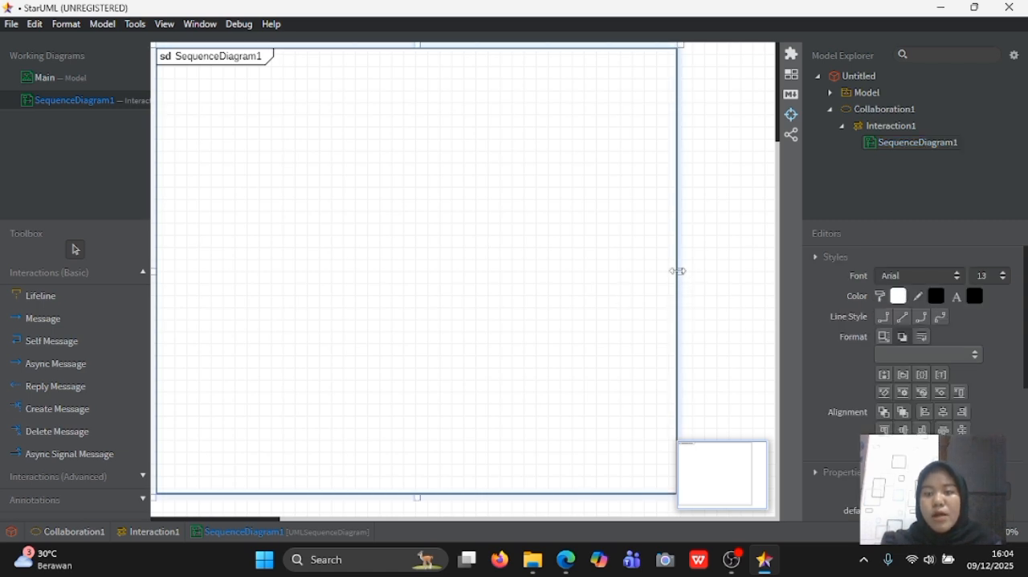
{"action": "left_click_drag", "start_coordinate": [677, 271], "coordinate": [774, 271]}
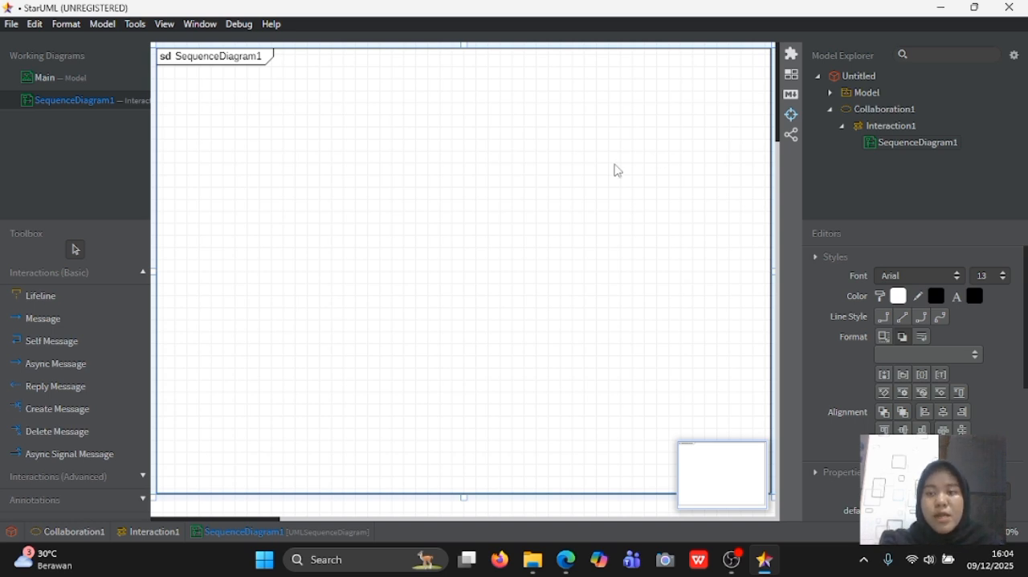
- Add an actor to Model, place it as a lifeline at the frame's upper left, and extend its line almost to the frame's bottom
{"action": "right_click", "coordinate": [852, 93]}
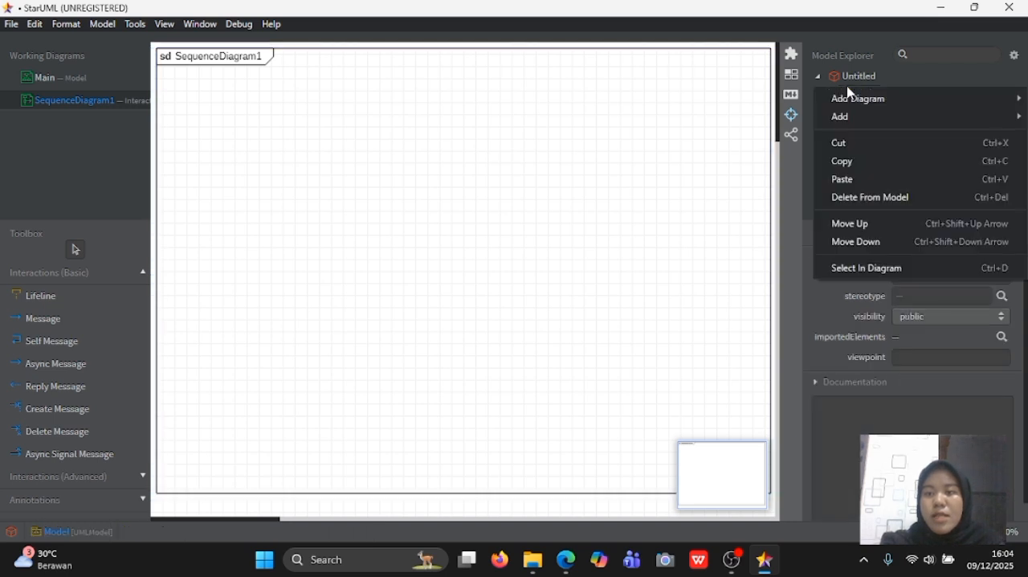
{"action": "mouse_move", "coordinate": [852, 116]}
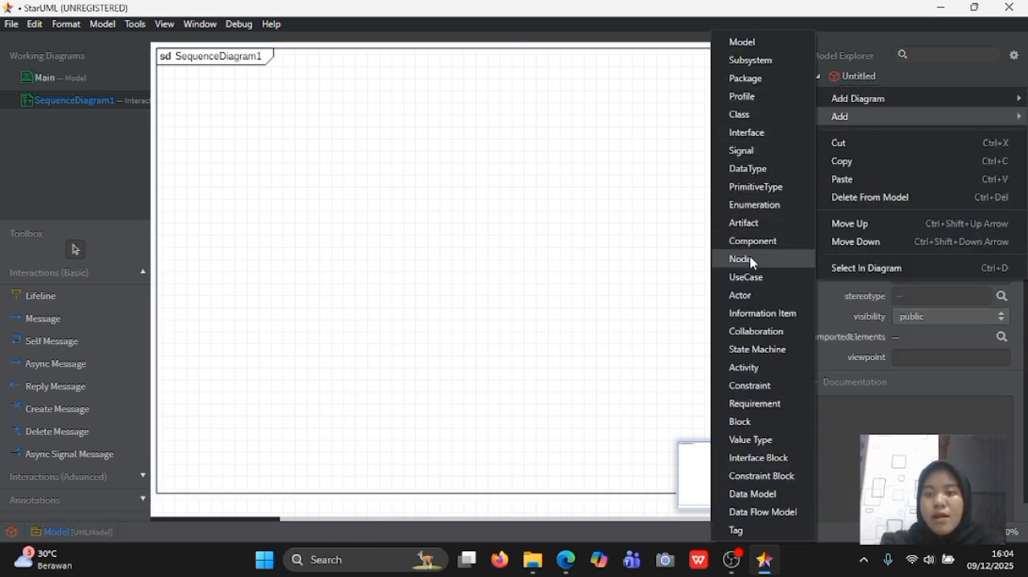
{"action": "left_click", "coordinate": [747, 294]}
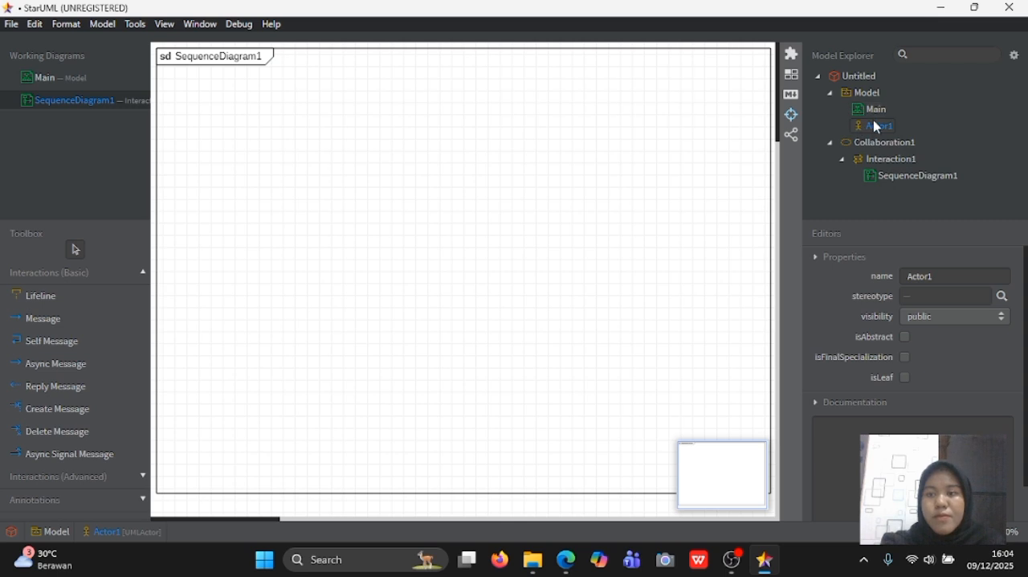
{"action": "left_click_drag", "start_coordinate": [874, 125], "coordinate": [167, 119]}
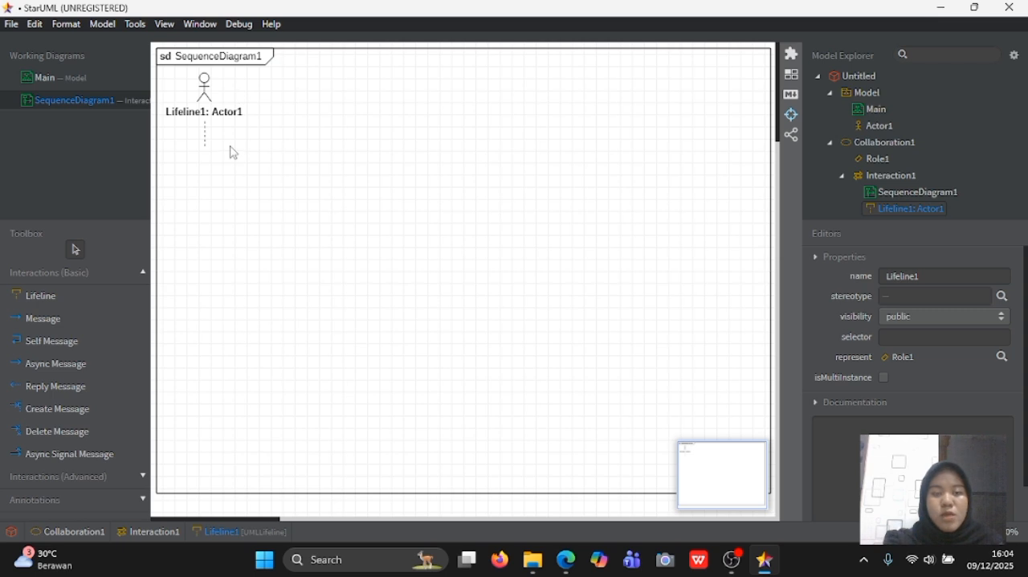
{"action": "left_click", "coordinate": [210, 102]}
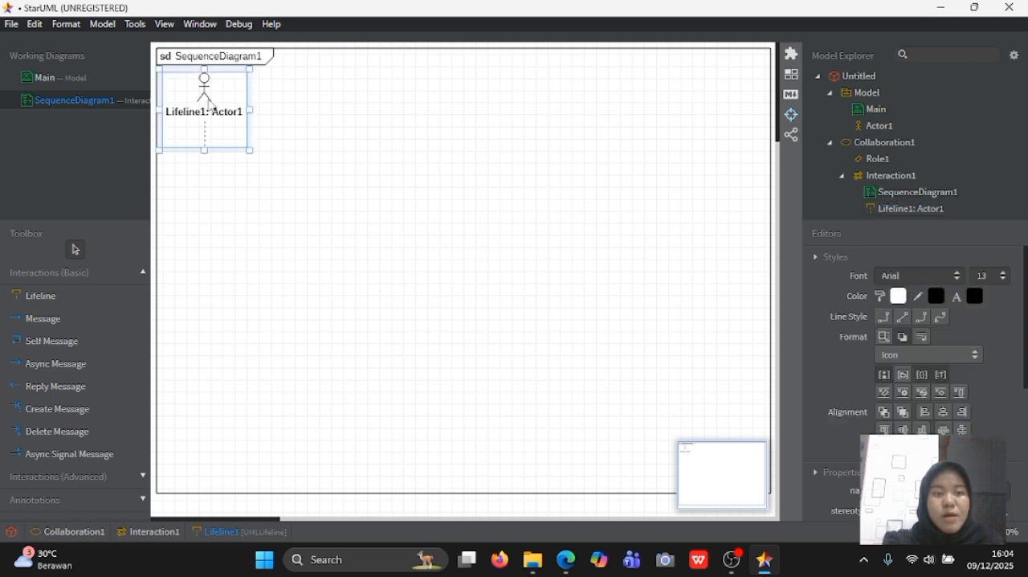
{"action": "left_click_drag", "start_coordinate": [204, 151], "coordinate": [198, 487]}
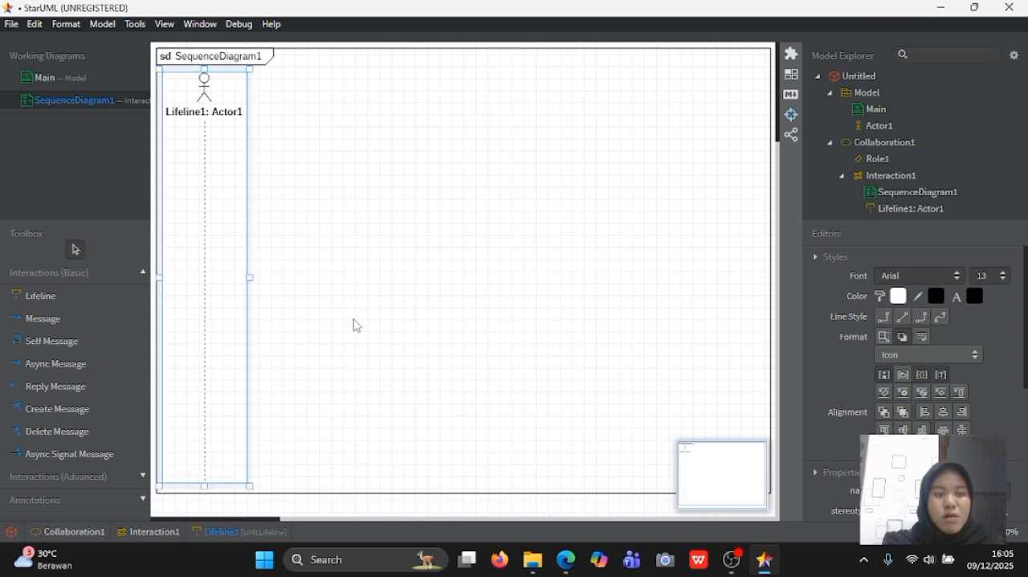
{"action": "left_click", "coordinate": [357, 325]}
- Rename the lifeline of Actor1 as accounting, keeping the actor part of the label
{"action": "double_click", "coordinate": [192, 111]}
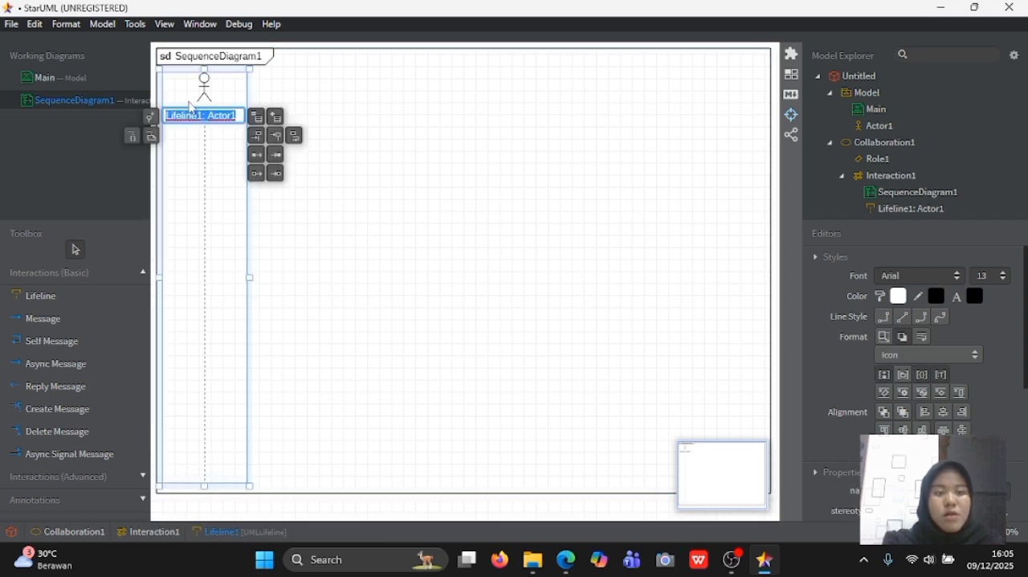
{"action": "left_click", "coordinate": [202, 116]}
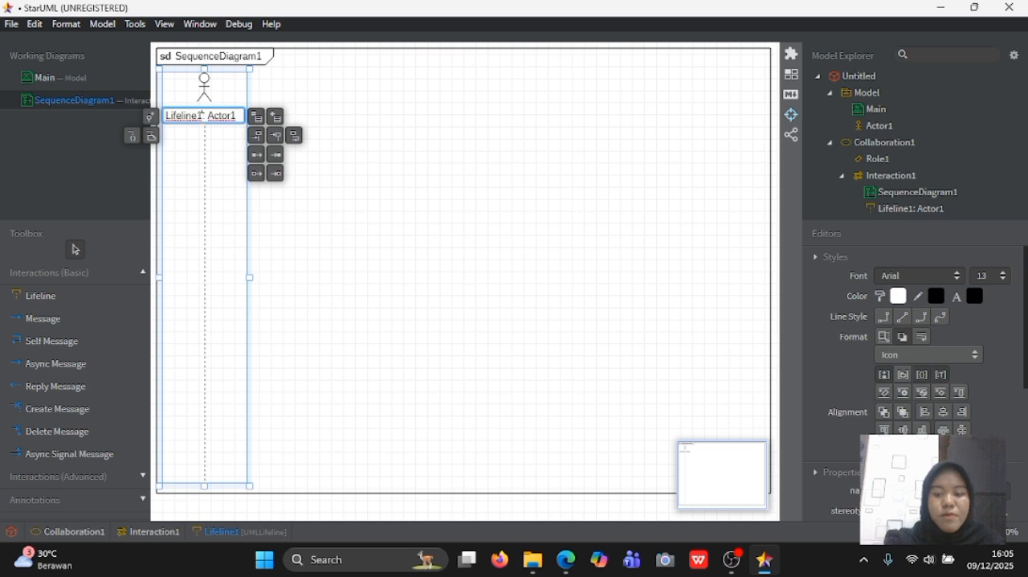
{"action": "key", "text": "BackSpace"}
{"action": "key", "text": "BackSpace"}
{"action": "key", "text": "BackSpace"}
{"action": "key", "text": "BackSpace"}
{"action": "key", "text": "BackSpace"}
{"action": "key", "text": "BackSpace"}
{"action": "key", "text": "BackSpace"}
{"action": "key", "text": "BackSpace"}
{"action": "key", "text": "BackSpace"}
{"action": "type", "text": "accounting"}
{"action": "key", "text": "Return"}
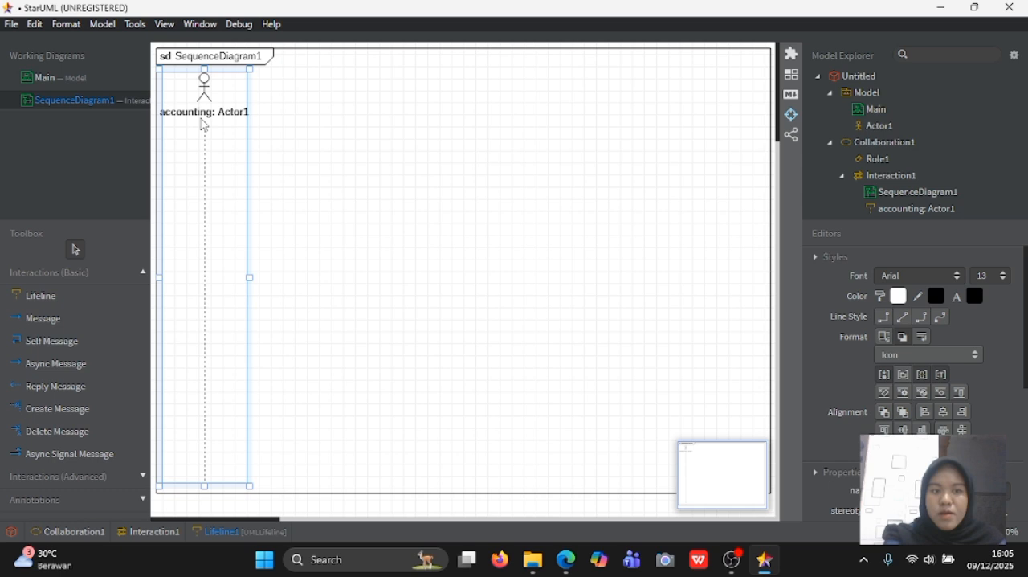
{"action": "left_click", "coordinate": [373, 161]}
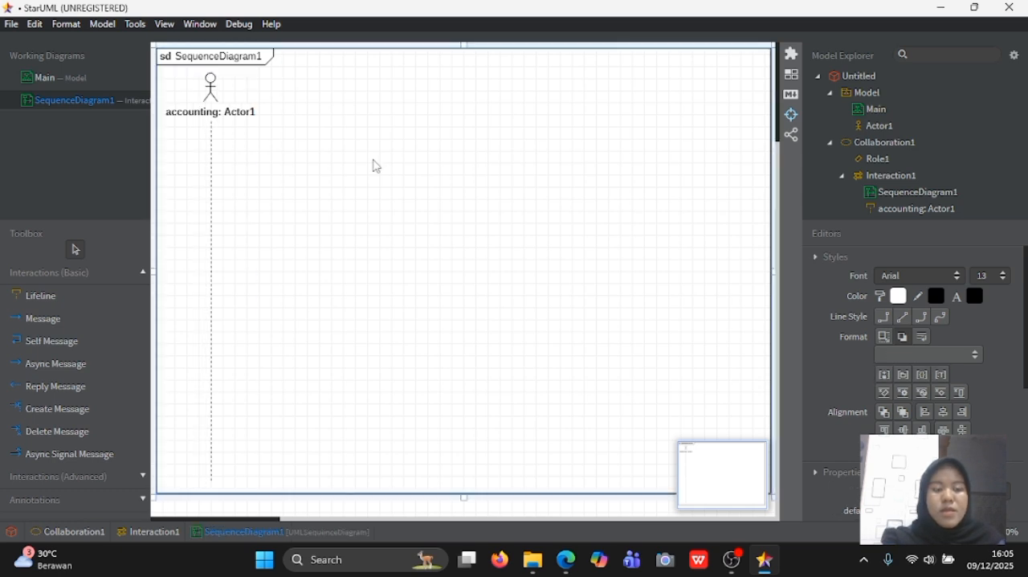
- Add a lifeline named absensi to the right of the accounting actor
{"action": "left_click", "coordinate": [58, 305]}
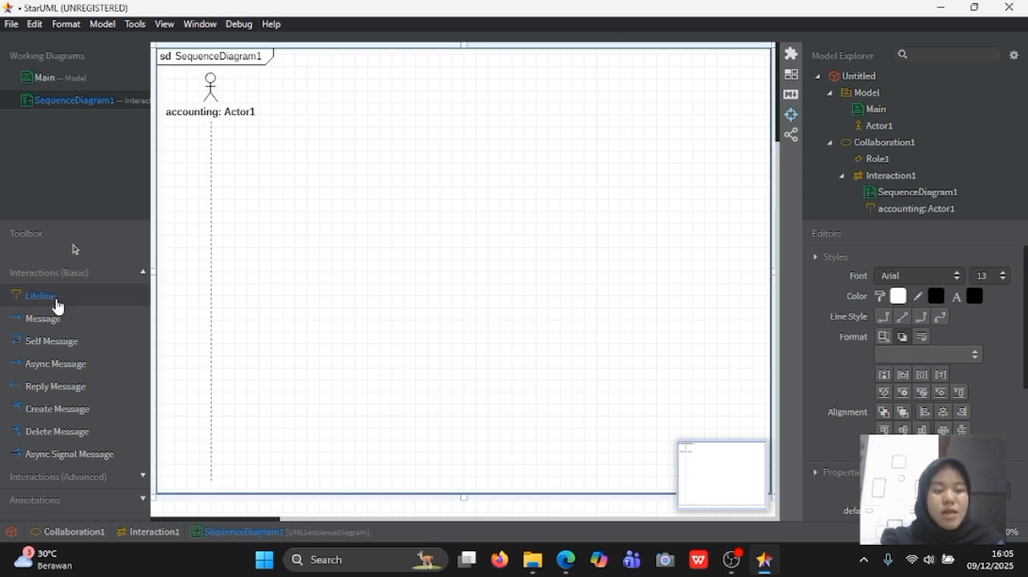
{"action": "left_click", "coordinate": [312, 84]}
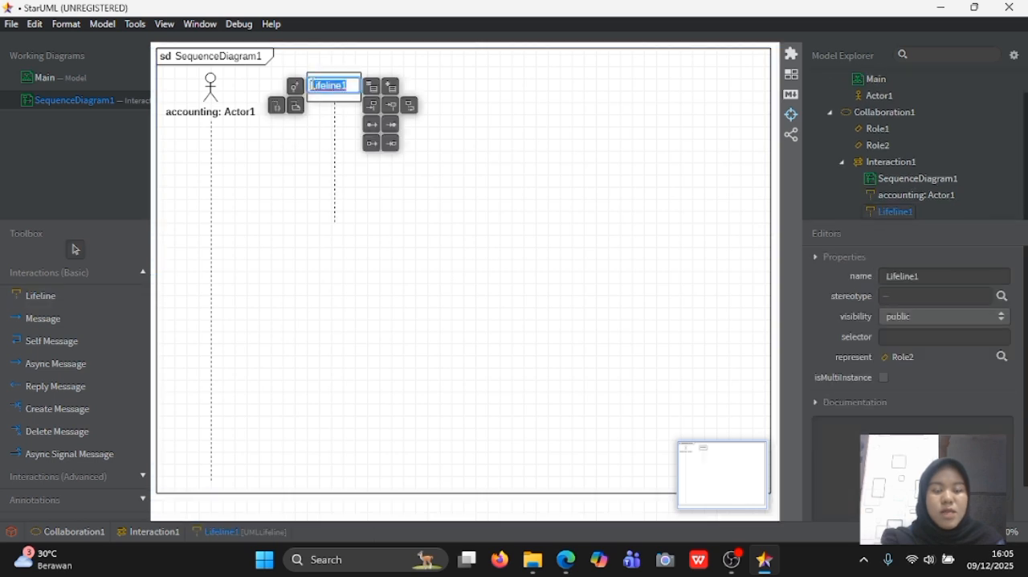
{"action": "type", "text": "ab"}
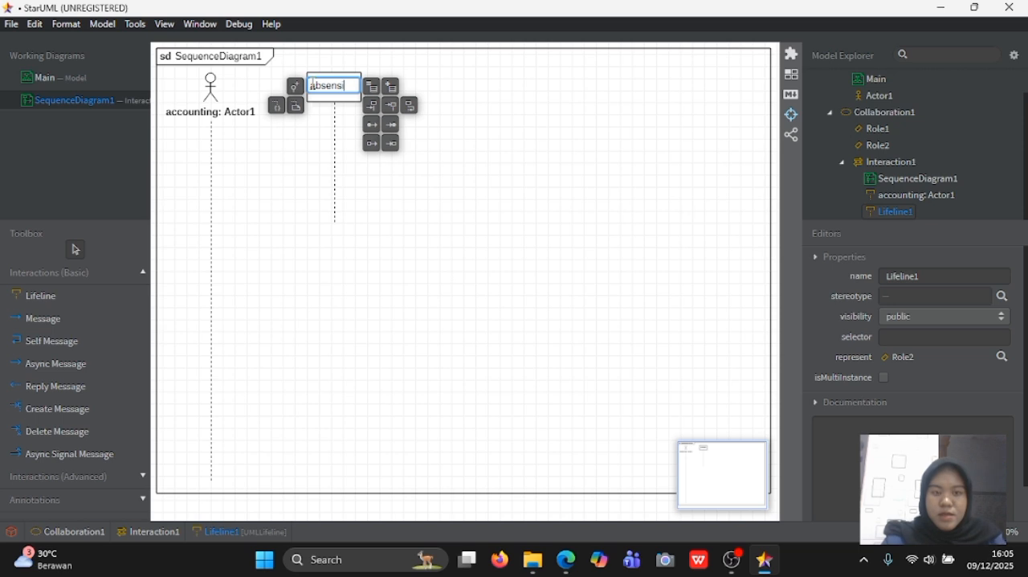
{"action": "type", "text": "sensi"}
{"action": "key", "text": "Return"}
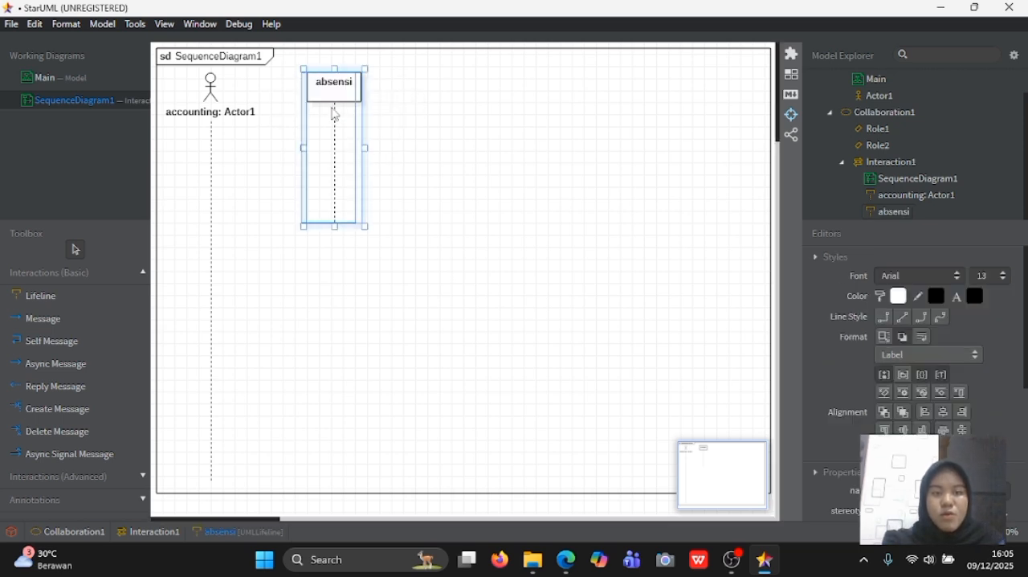
- Shift the absensi lifeline slightly towards the accounting actor and extend its line almost to the frame's bottom
{"action": "left_click_drag", "start_coordinate": [335, 114], "coordinate": [330, 116]}
{"action": "left_click_drag", "start_coordinate": [329, 227], "coordinate": [333, 475]}
{"action": "left_click", "coordinate": [458, 375]}
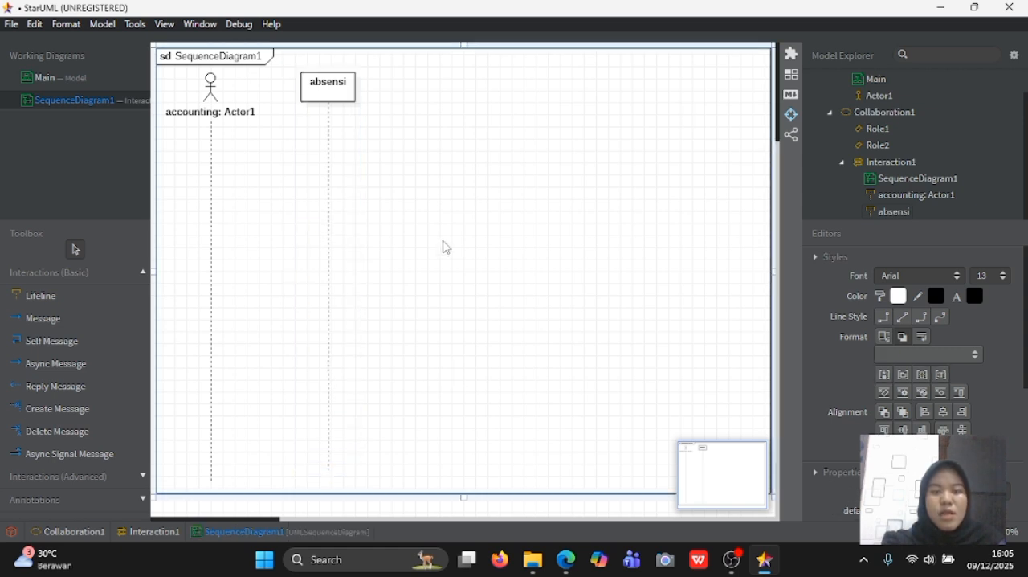
- Add a second actor to Model, place it as a lifeline right of absensi, and extend its line almost to the frame's bottom
{"action": "scroll", "coordinate": [869, 96], "scroll_direction": "up", "scroll_amount": 2}
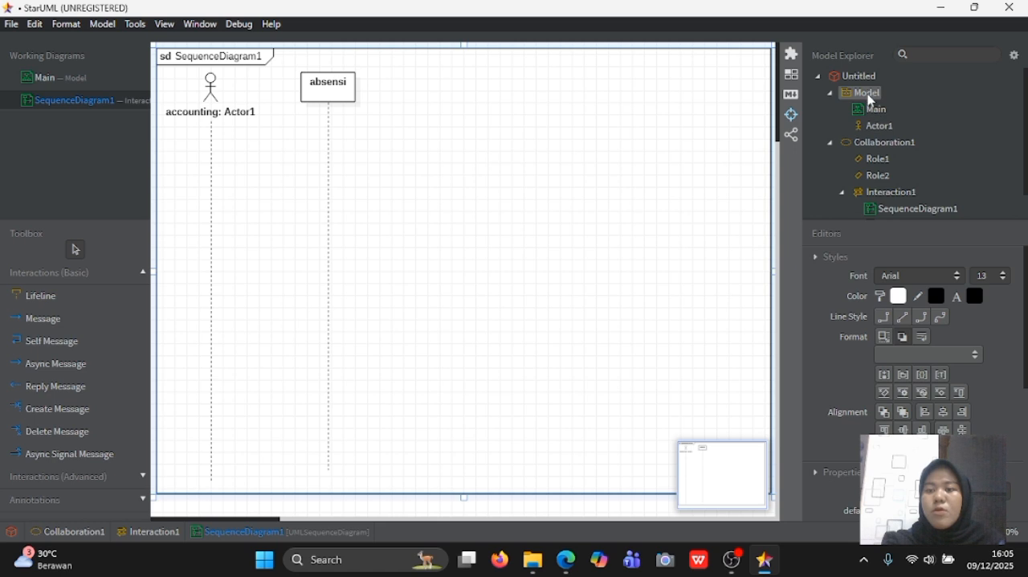
{"action": "right_click", "coordinate": [871, 101]}
{"action": "mouse_move", "coordinate": [866, 124]}
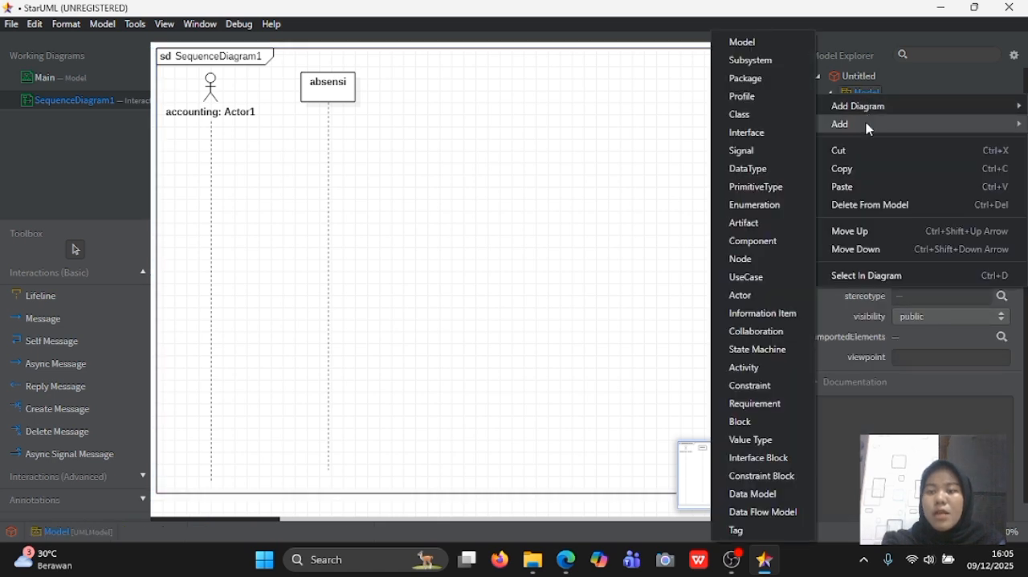
{"action": "left_click", "coordinate": [763, 295]}
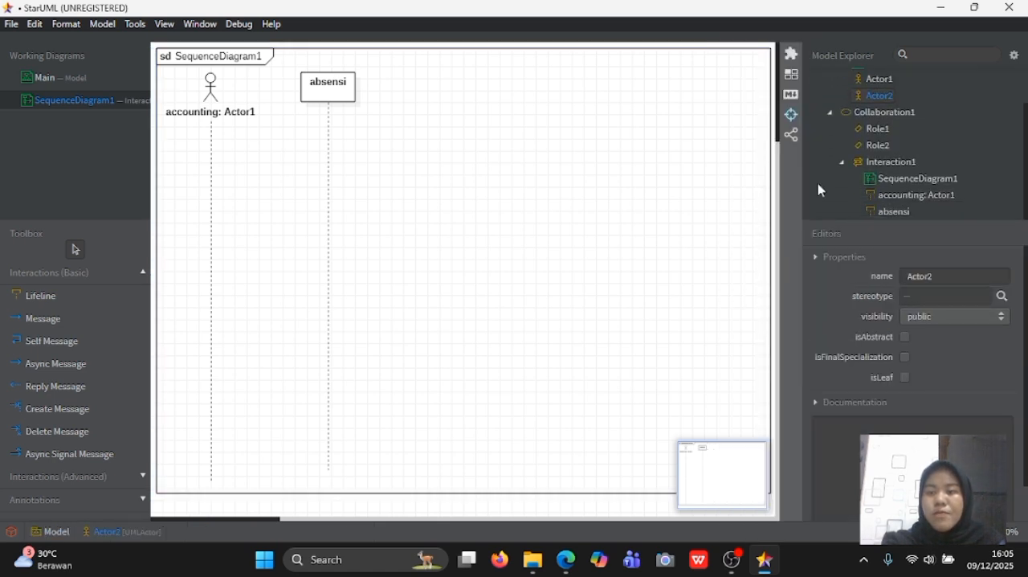
{"action": "left_click_drag", "start_coordinate": [881, 103], "coordinate": [419, 110]}
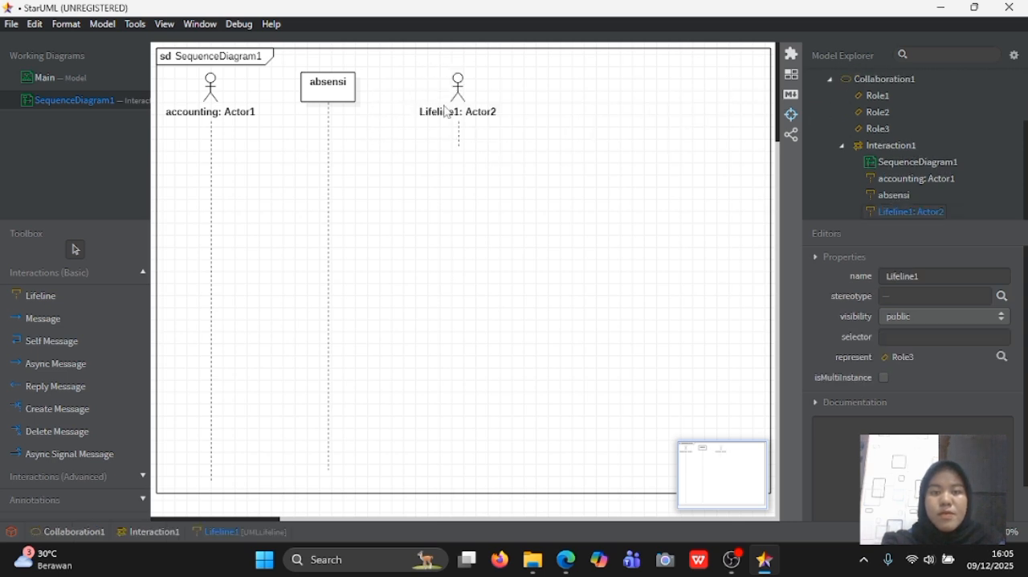
{"action": "left_click", "coordinate": [453, 113]}
{"action": "left_click_drag", "start_coordinate": [457, 150], "coordinate": [450, 482]}
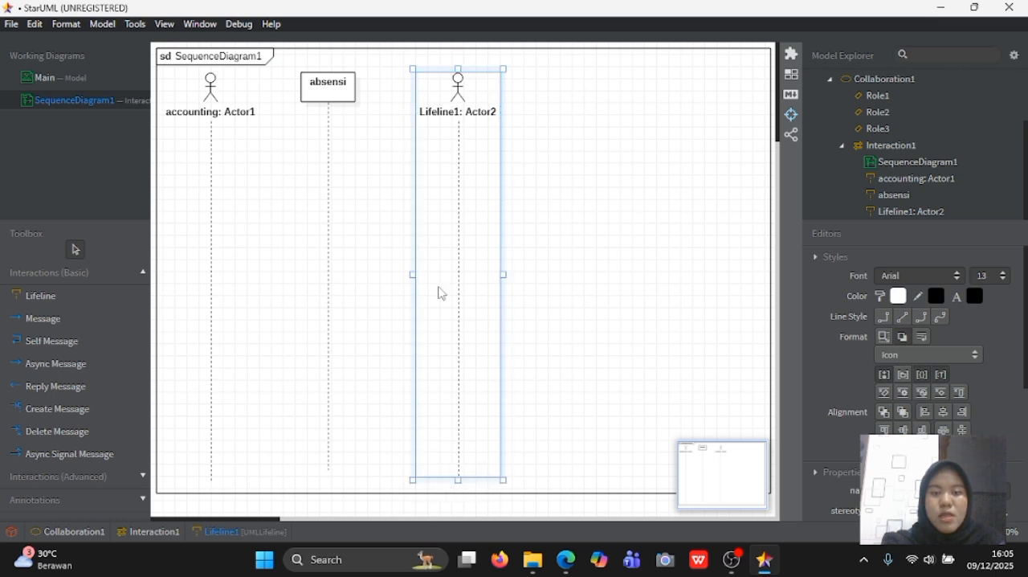
- Rename the lifeline of Actor2 as GM accounting, keeping the actor part of the label
{"action": "double_click", "coordinate": [465, 114]}
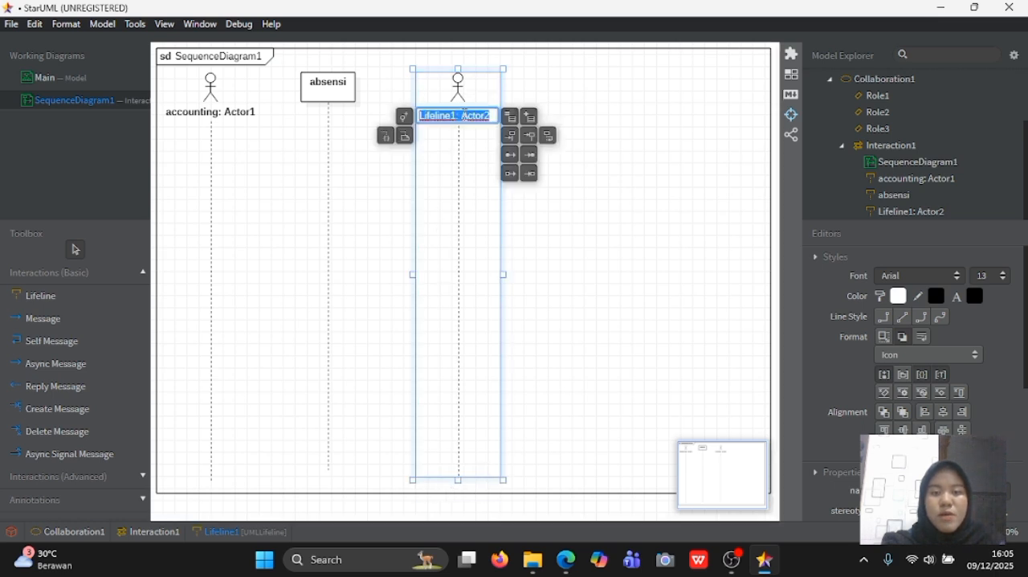
{"action": "left_click", "coordinate": [459, 115]}
{"action": "key", "text": "BackSpace"}
{"action": "key", "text": "BackSpace"}
{"action": "key", "text": "BackSpace"}
{"action": "key", "text": "BackSpace"}
{"action": "key", "text": "BackSpace"}
{"action": "key", "text": "BackSpace"}
{"action": "key", "text": "BackSpace"}
{"action": "key", "text": "BackSpace"}
{"action": "key", "text": "BackSpace"}
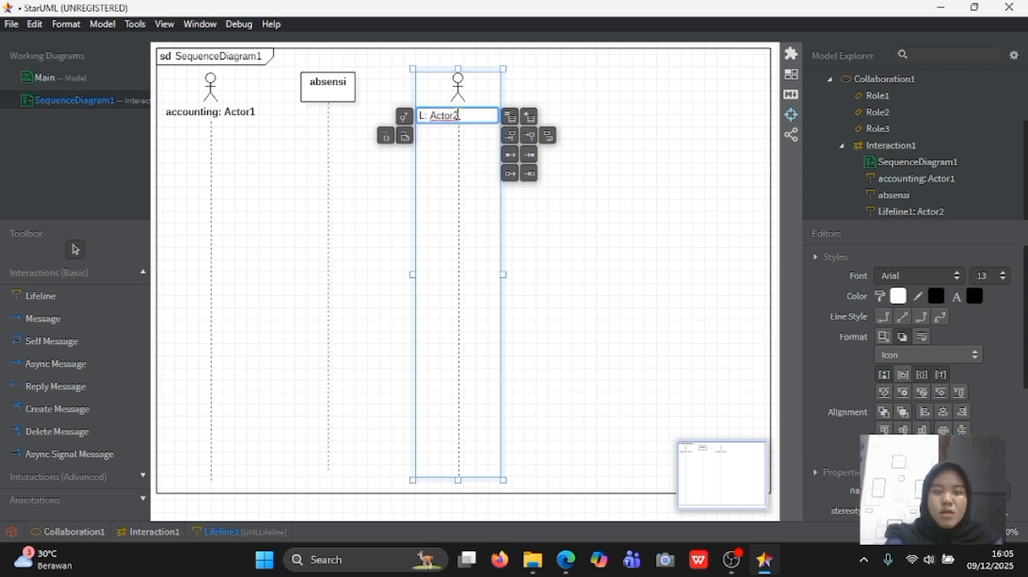
{"action": "type", "text": "GM accounting: A"}
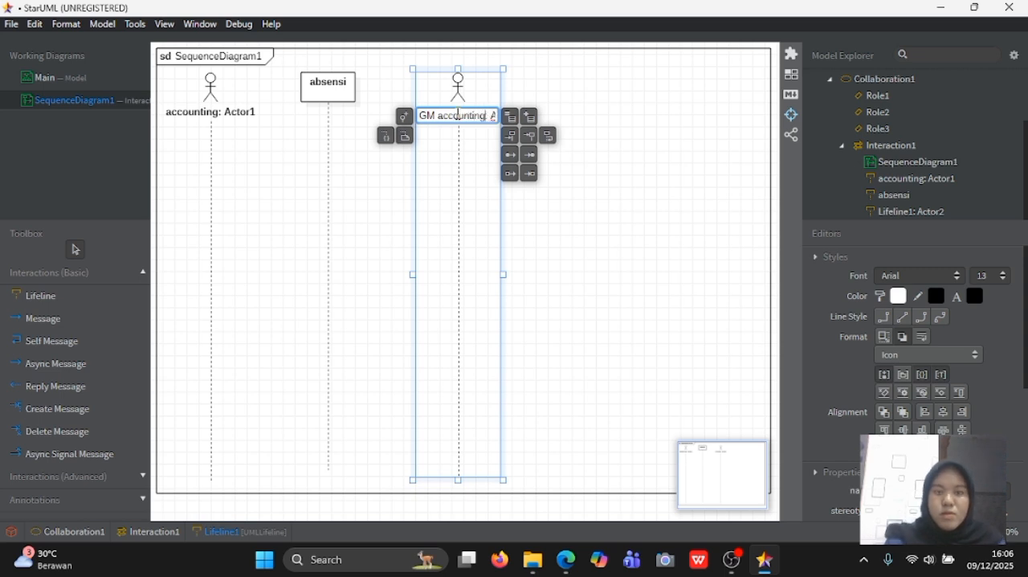
{"action": "key", "text": "Return"}
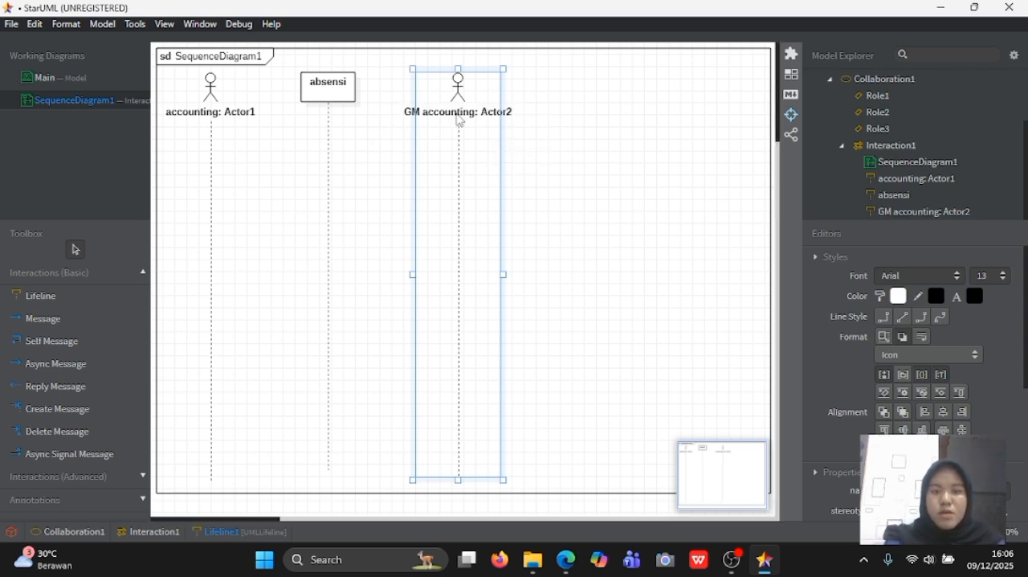
{"action": "left_click", "coordinate": [575, 126]}
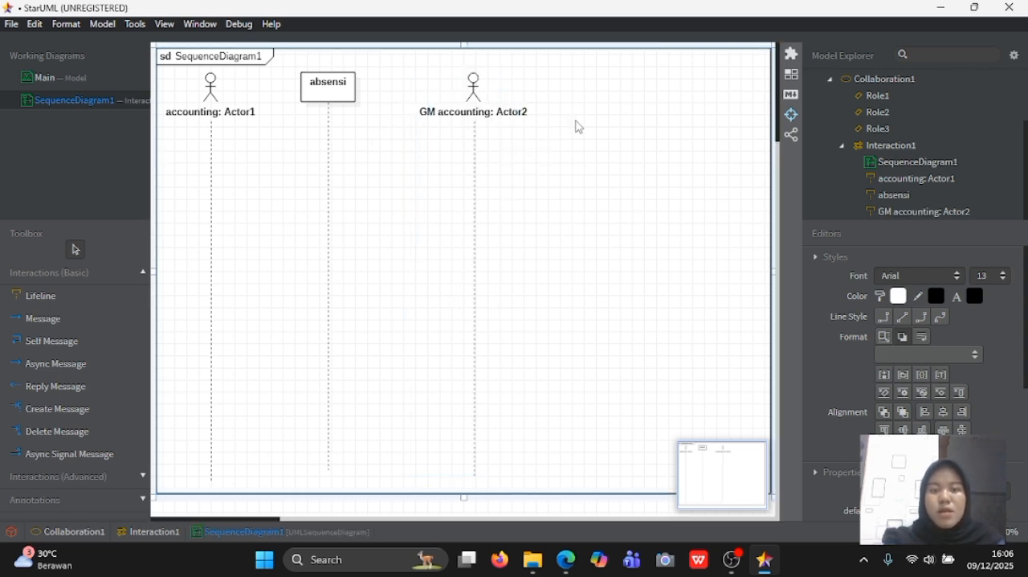
- Move the GM accounting lifeline slightly closer to the absensi lifeline
{"action": "left_click", "coordinate": [467, 113]}
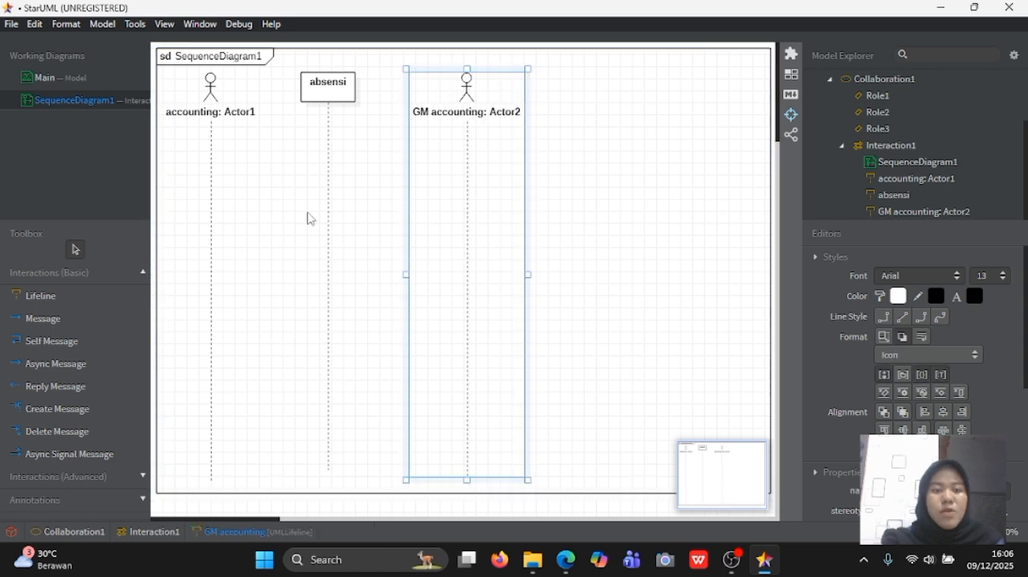
{"action": "left_click", "coordinate": [338, 225]}
{"action": "left_click", "coordinate": [281, 222]}
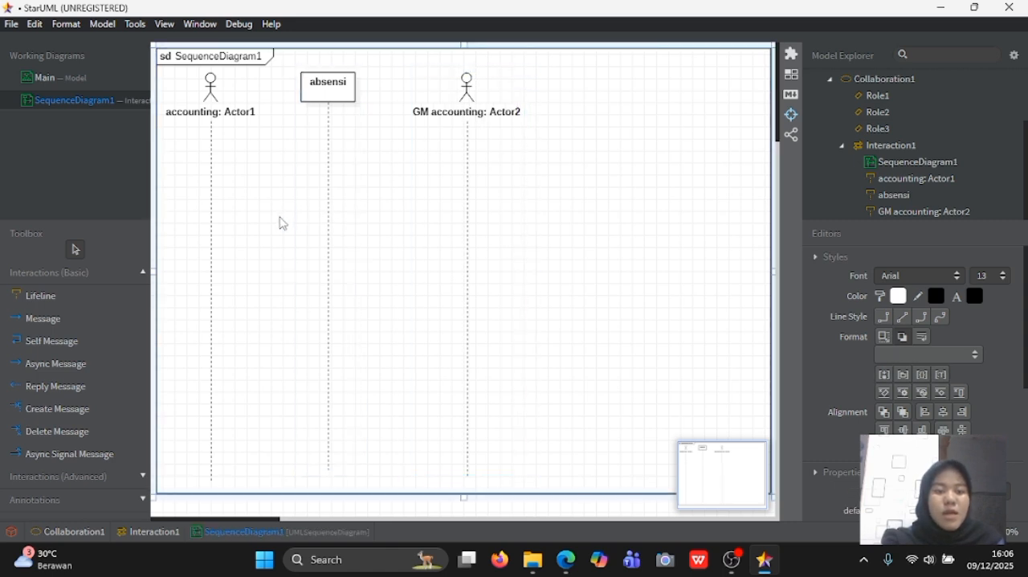
- Add a lifeline named gaji beyond the GM accounting lifeline and extend its line almost to the frame's bottom
{"action": "left_click", "coordinate": [86, 308]}
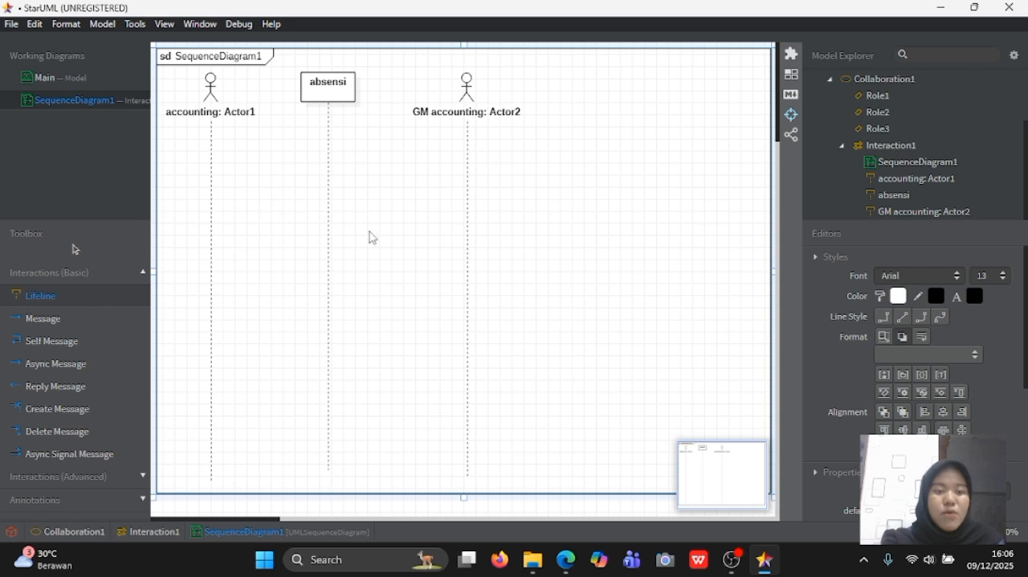
{"action": "left_click", "coordinate": [568, 90]}
{"action": "type", "text": "a"}
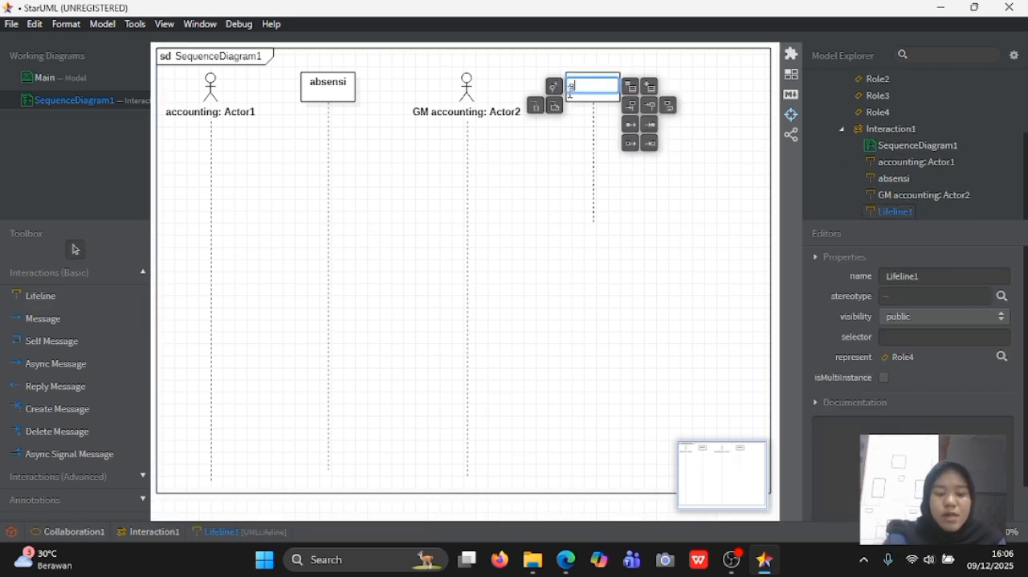
{"action": "type", "text": "aji"}
{"action": "key", "text": "Return"}
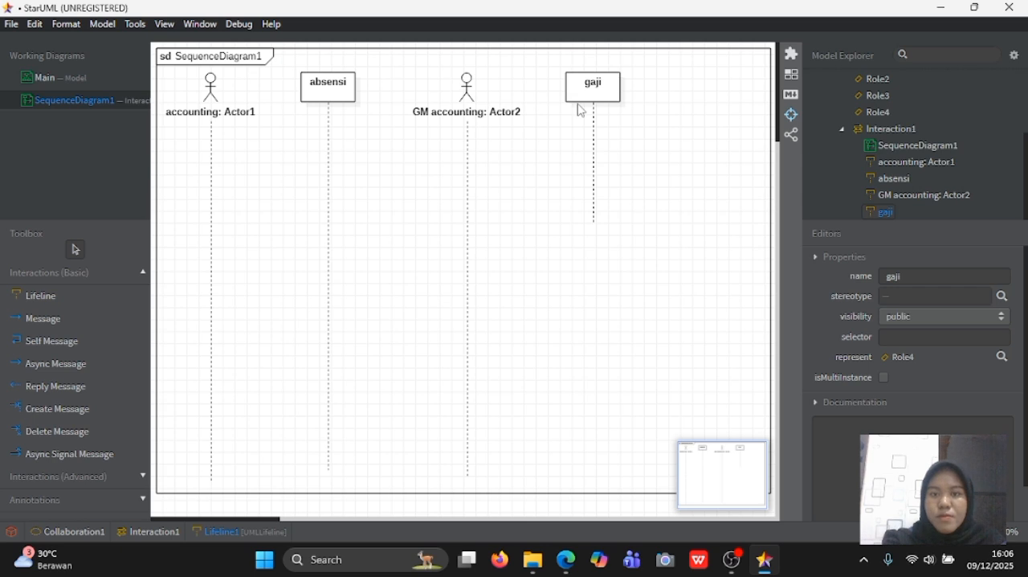
{"action": "left_click", "coordinate": [580, 110]}
{"action": "left_click_drag", "start_coordinate": [594, 227], "coordinate": [595, 476]}
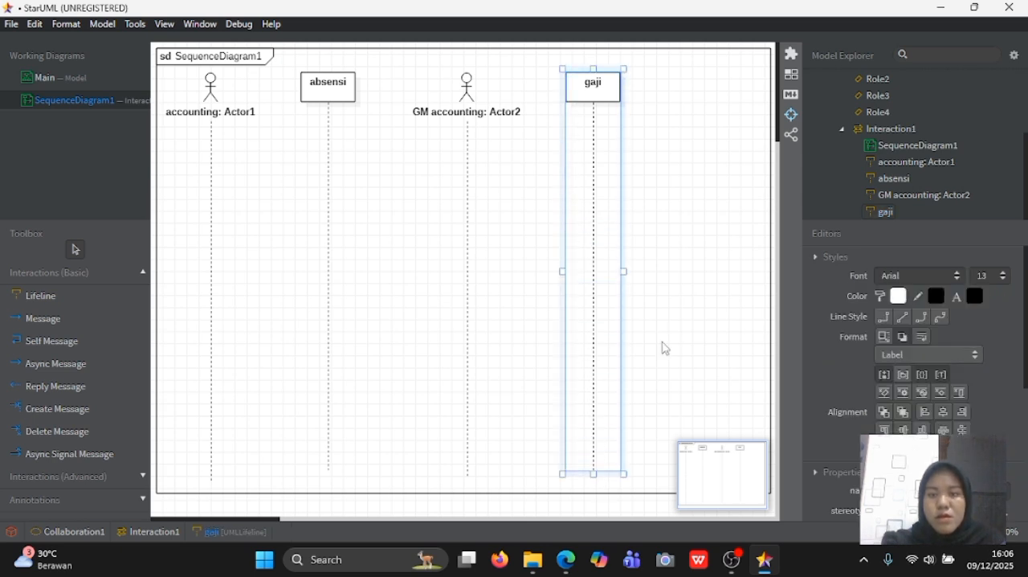
{"action": "left_click", "coordinate": [677, 335]}
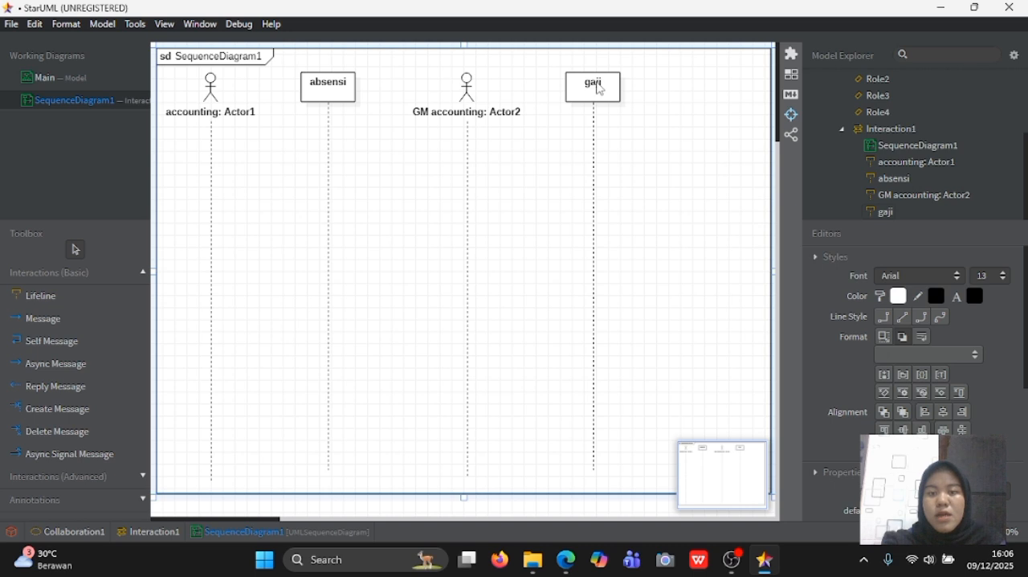
- Shift the gaji lifeline slightly towards GM accounting, and the GM accounting lifeline slightly towards absensi
{"action": "left_click_drag", "start_coordinate": [600, 94], "coordinate": [594, 94]}
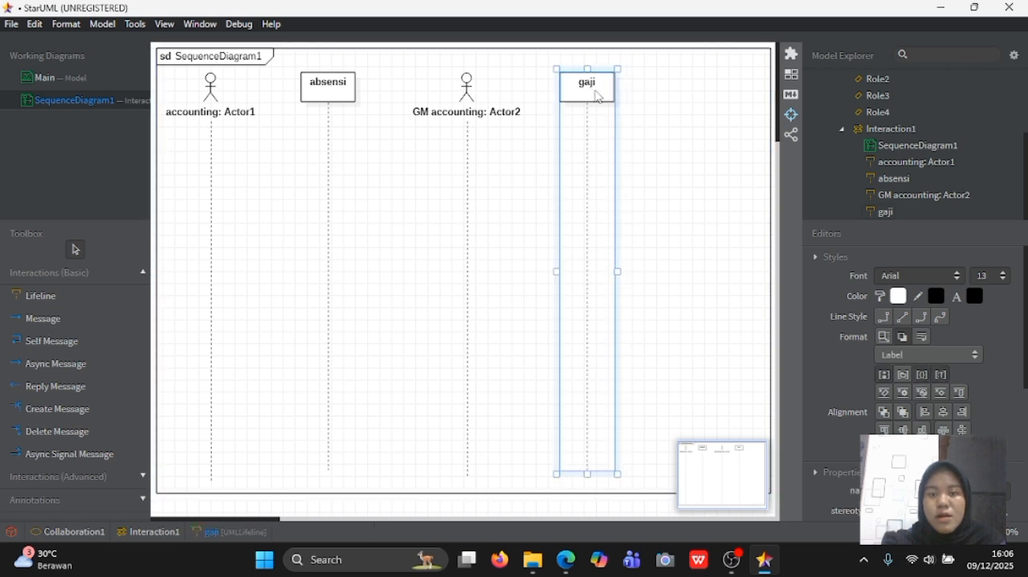
{"action": "left_click", "coordinate": [633, 111]}
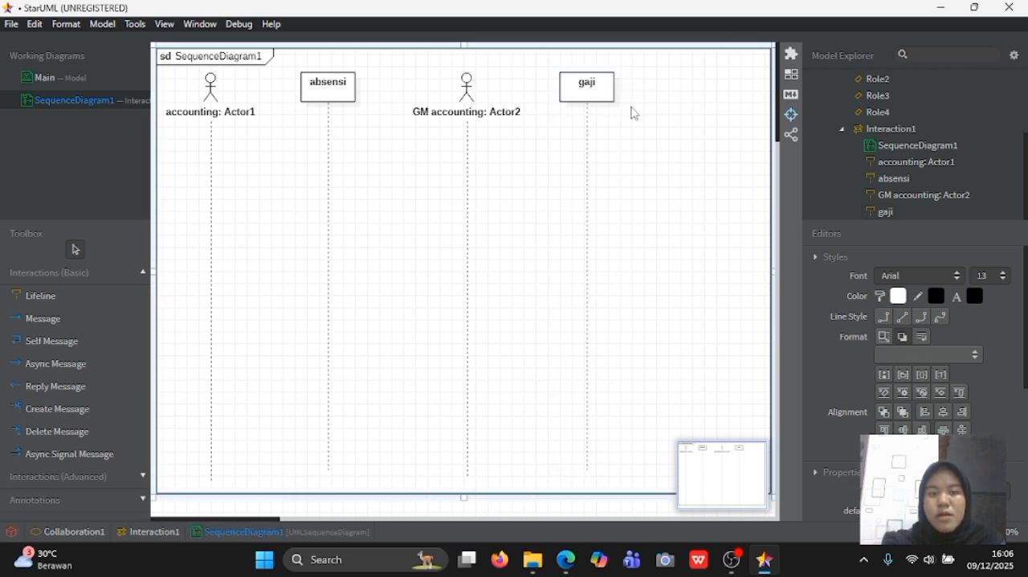
{"action": "left_click", "coordinate": [465, 96]}
{"action": "left_click_drag", "start_coordinate": [464, 97], "coordinate": [458, 96]}
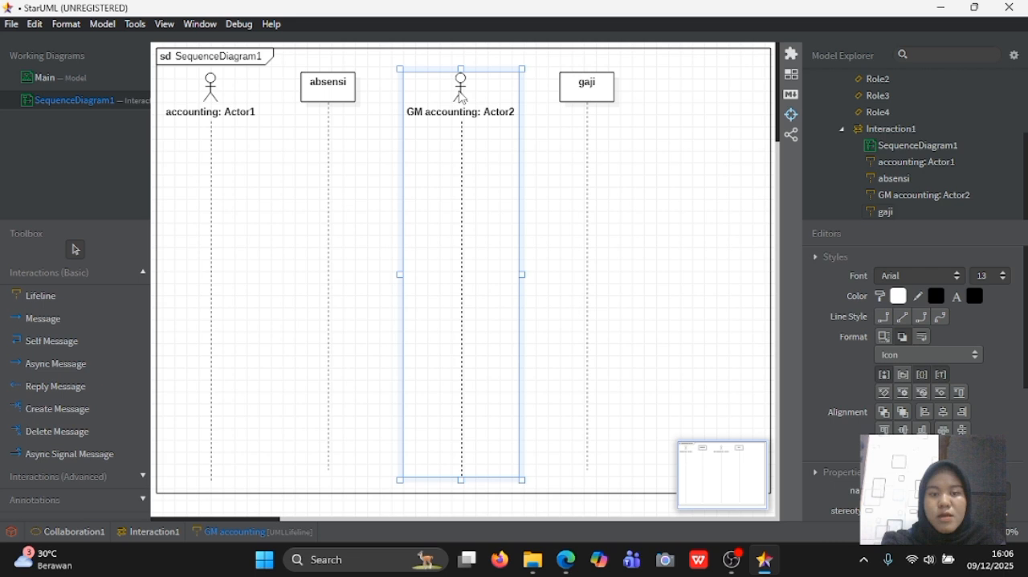
{"action": "left_click", "coordinate": [620, 170]}
- Add a third actor to Model and place it as a lifeline beyond gaji, near the frame's edge
{"action": "scroll", "coordinate": [871, 129], "scroll_direction": "up", "scroll_amount": 3}
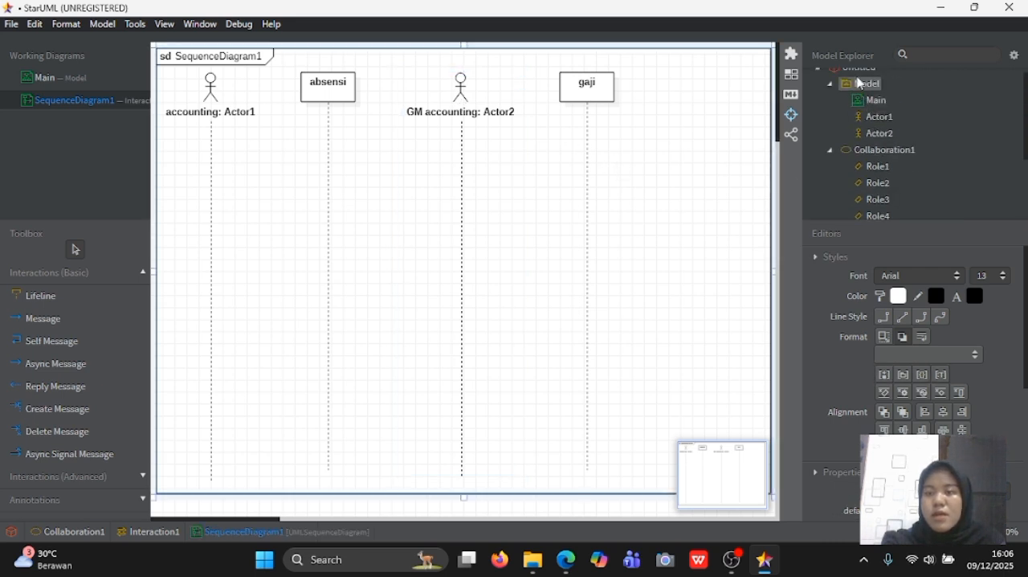
{"action": "right_click", "coordinate": [861, 84]}
{"action": "mouse_move", "coordinate": [857, 103]}
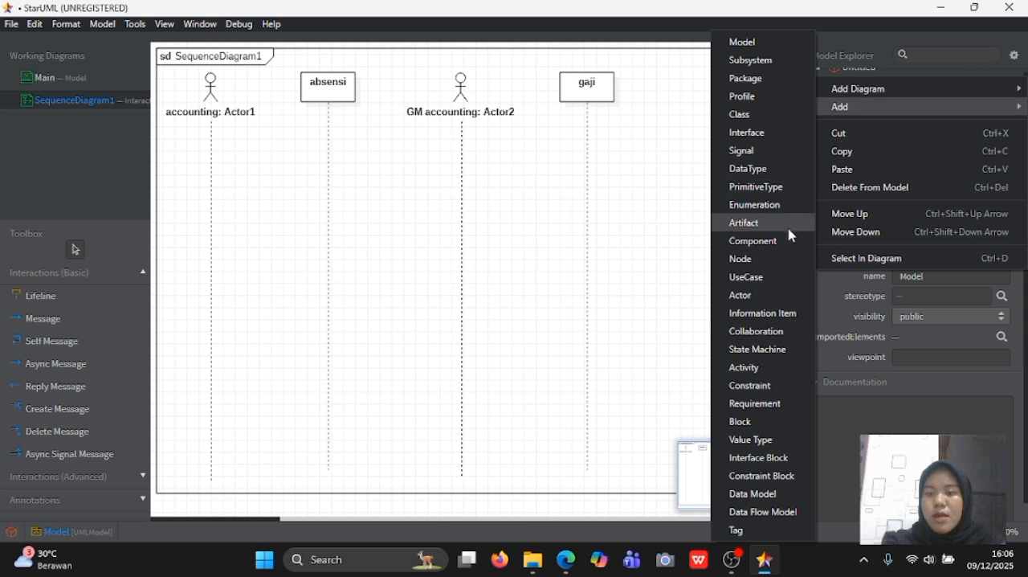
{"action": "left_click", "coordinate": [775, 294]}
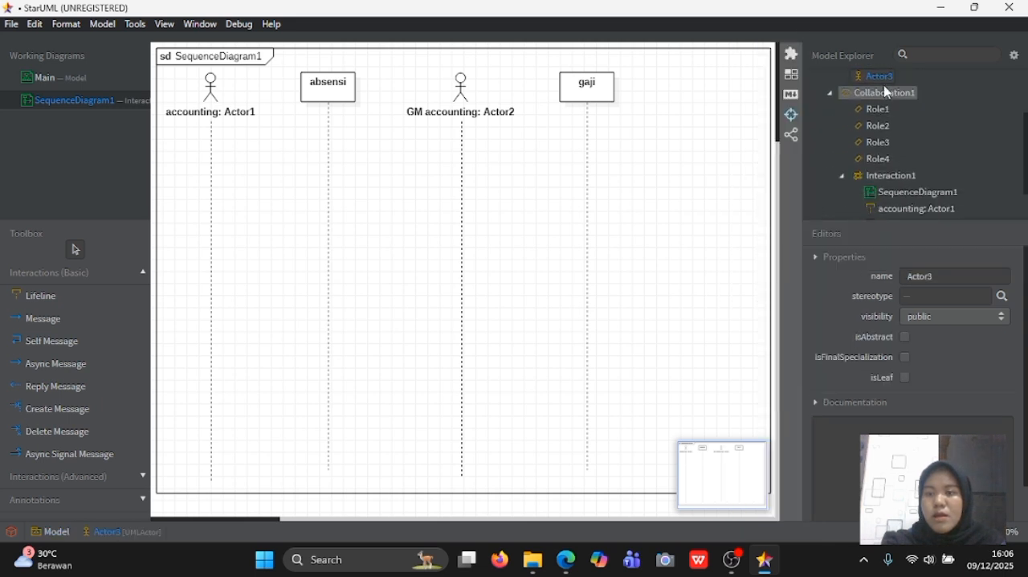
{"action": "left_click_drag", "start_coordinate": [881, 82], "coordinate": [679, 114]}
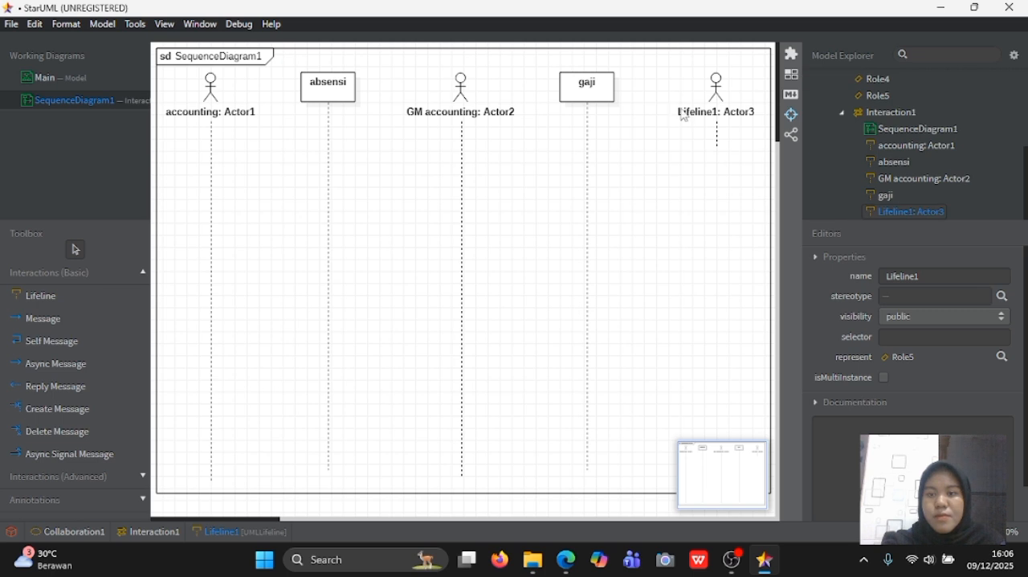
- Rename the lifeline of Actor3 as karyawan, keeping the actor part of the label
{"action": "double_click", "coordinate": [715, 114]}
{"action": "left_click", "coordinate": [714, 117]}
{"action": "key", "text": "BackSpace"}
{"action": "key", "text": "BackSpace"}
{"action": "key", "text": "BackSpace"}
{"action": "key", "text": "BackSpace"}
{"action": "key", "text": "BackSpace"}
{"action": "key", "text": "BackSpace"}
{"action": "key", "text": "BackSpace"}
{"action": "key", "text": "BackSpace"}
{"action": "key", "text": "BackSpace"}
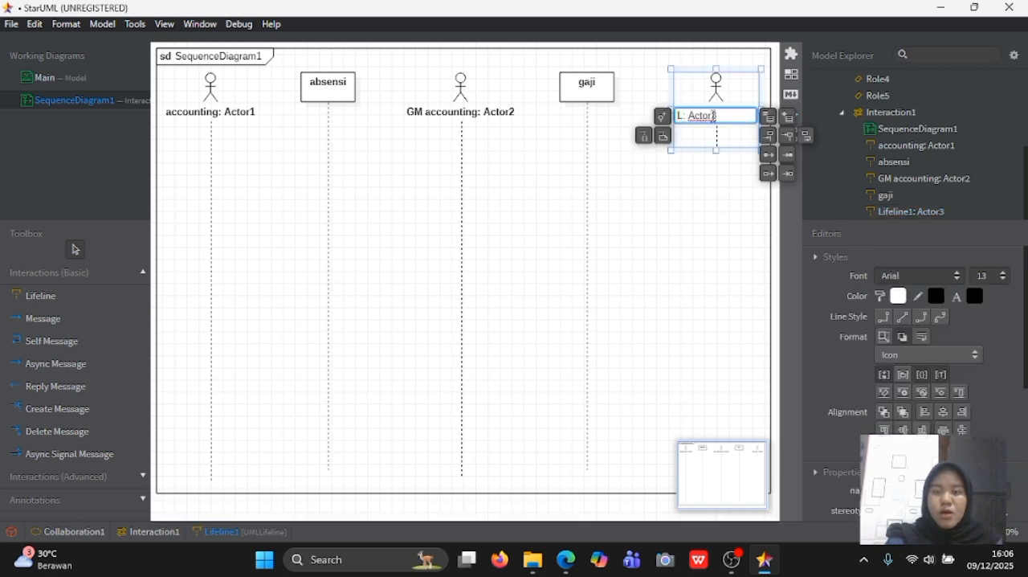
{"action": "type", "text": "karyawan"}
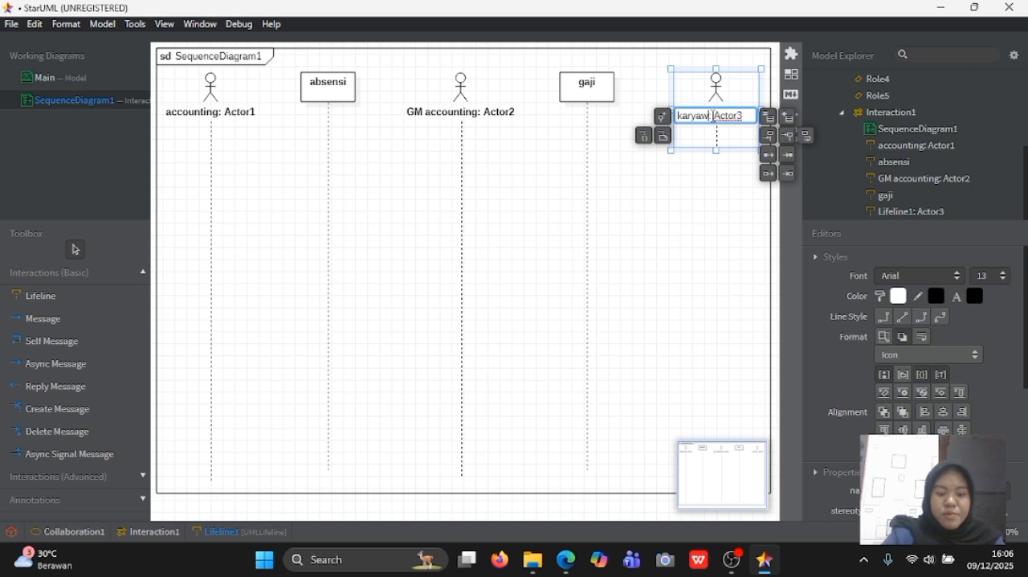
{"action": "key", "text": "Return"}
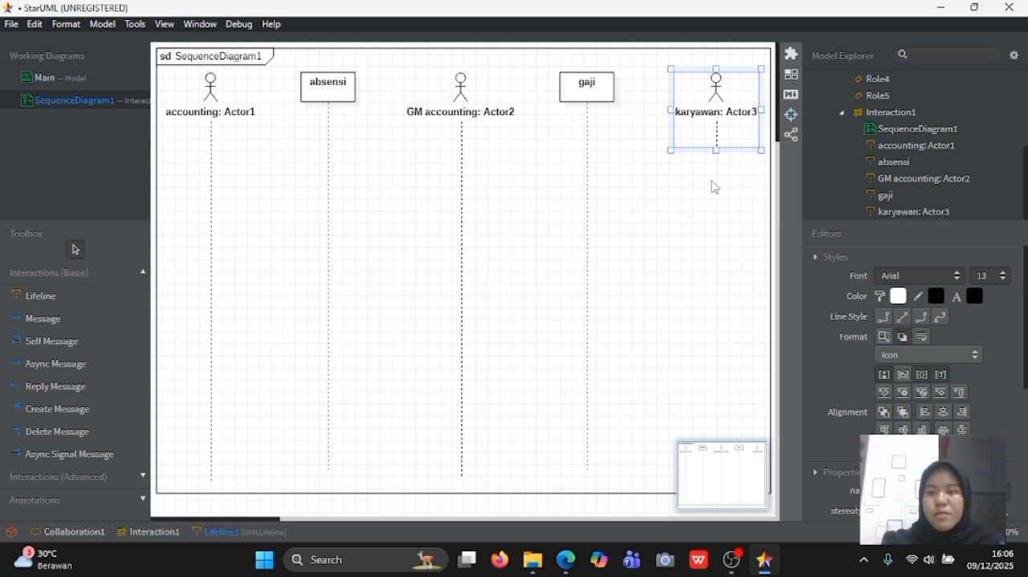
- Shift the karyawan lifeline slightly away from gaji and extend its line almost to the frame's bottom
{"action": "left_click", "coordinate": [715, 226]}
{"action": "left_click", "coordinate": [721, 140]}
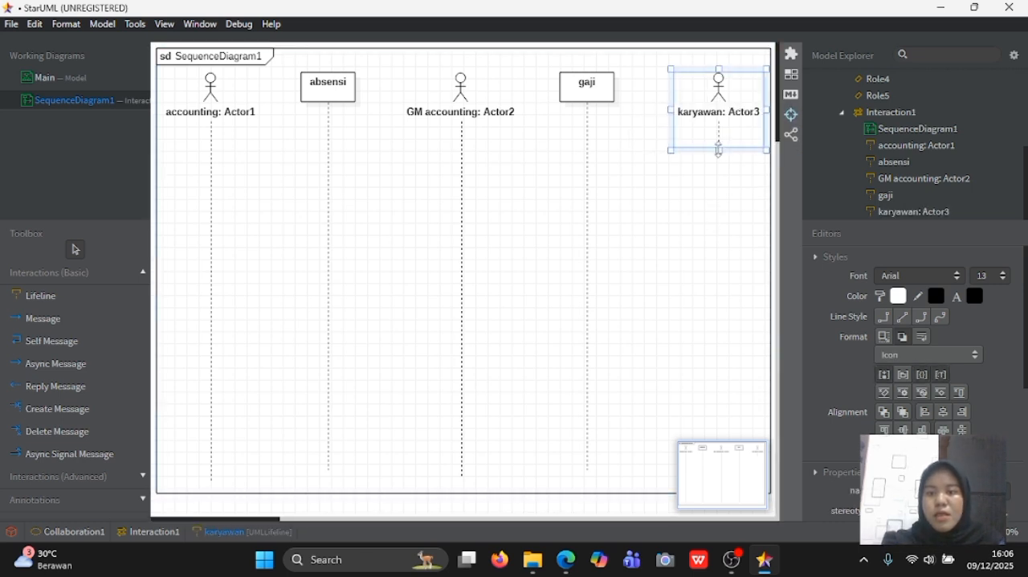
{"action": "left_click_drag", "start_coordinate": [720, 151], "coordinate": [720, 426]}
{"action": "left_click", "coordinate": [630, 355]}
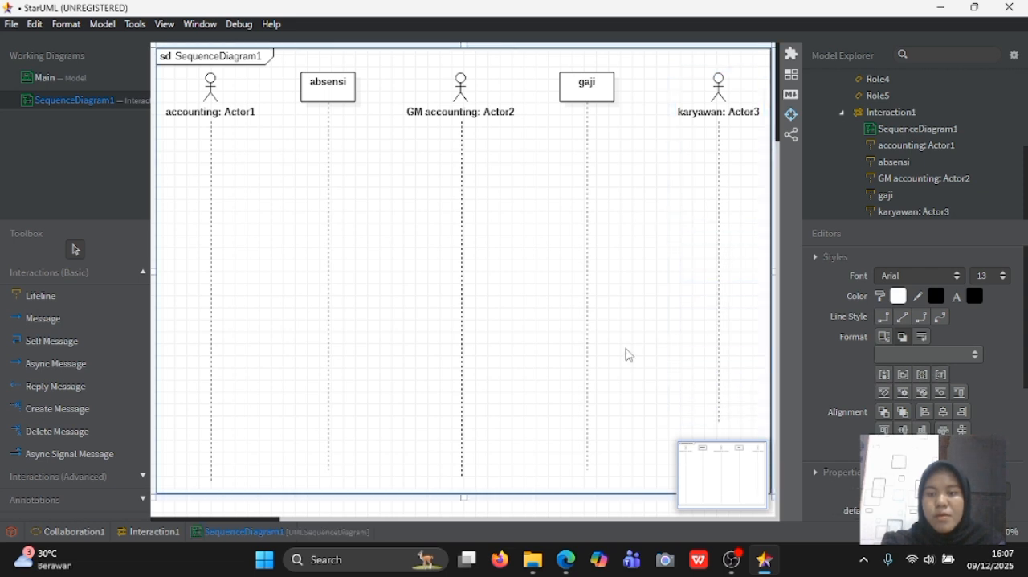
{"action": "mouse_move", "coordinate": [720, 477]}
{"action": "left_mouse_down"}
{"action": "mouse_move", "coordinate": [716, 503]}
{"action": "mouse_move", "coordinate": [711, 482]}
{"action": "mouse_move", "coordinate": [713, 493]}
{"action": "left_mouse_up"}
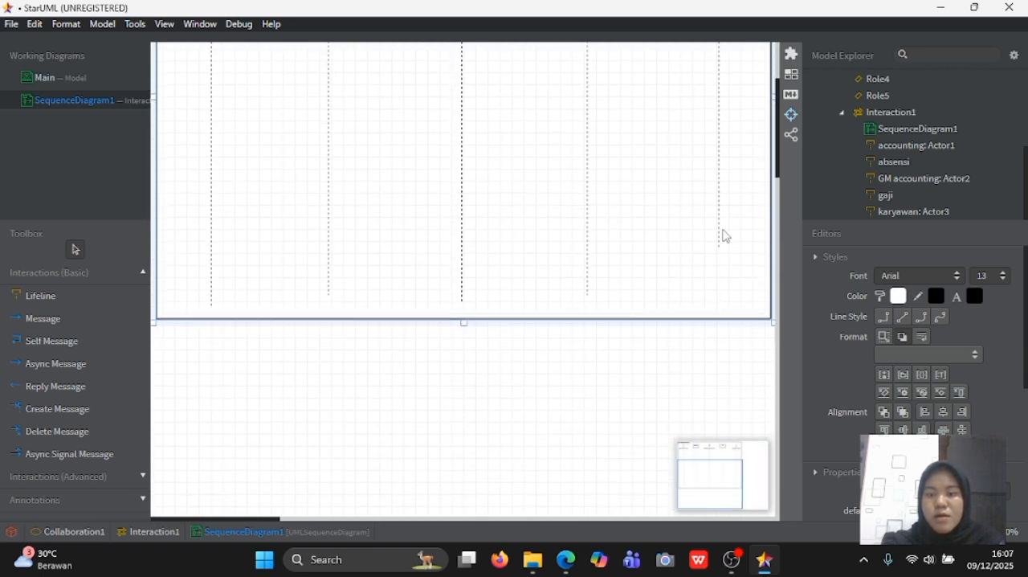
{"action": "left_click", "coordinate": [724, 242]}
{"action": "left_click_drag", "start_coordinate": [720, 251], "coordinate": [719, 304]}
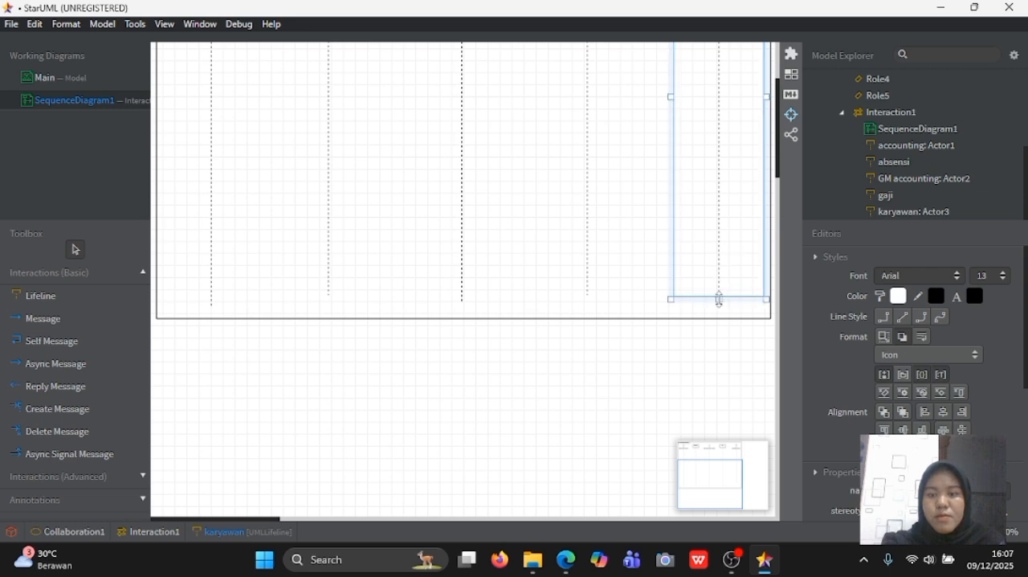
{"action": "left_click", "coordinate": [627, 385]}
{"action": "scroll", "coordinate": [558, 288], "scroll_direction": "up", "scroll_amount": 5}
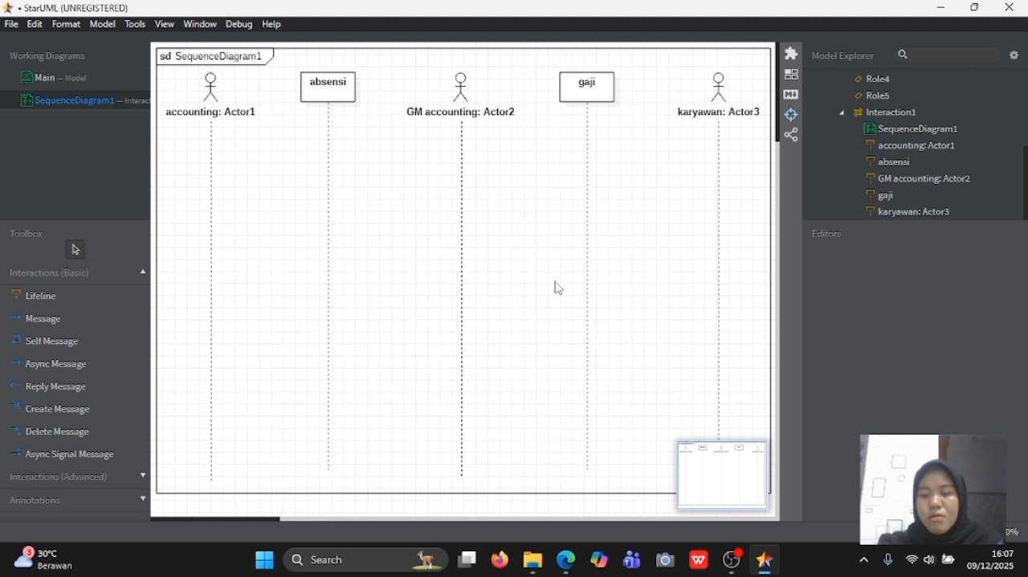
- Draw a message from the accounting lifeline to absensi just below the headers and name it "membuat daftar absensi"
{"action": "left_click", "coordinate": [83, 320]}
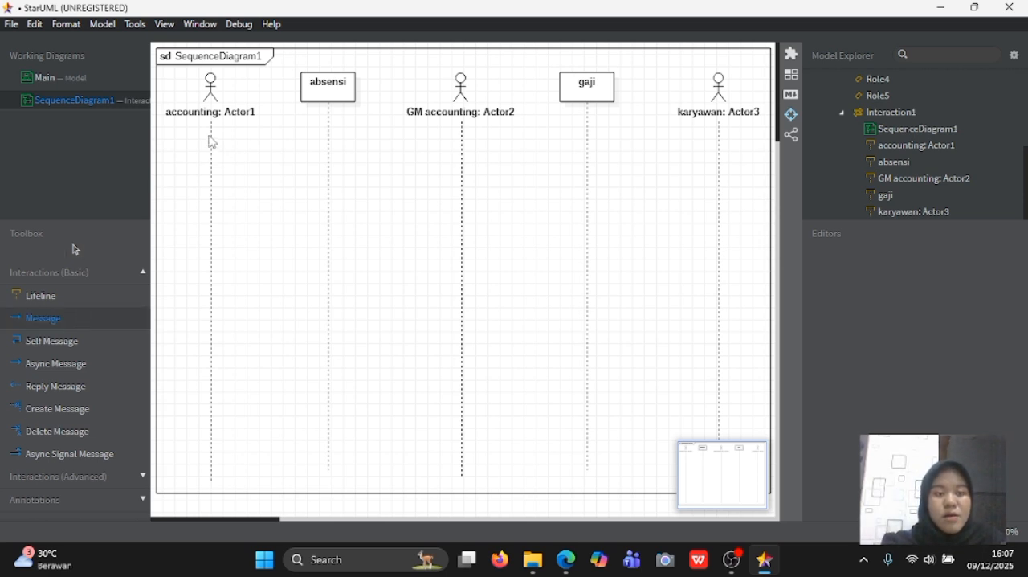
{"action": "left_click_drag", "start_coordinate": [211, 138], "coordinate": [336, 143]}
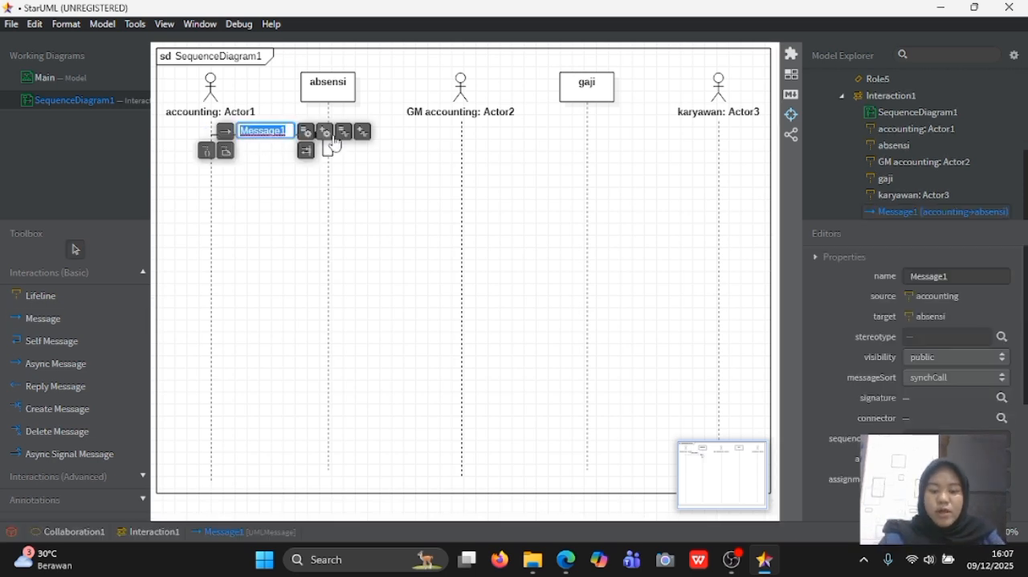
{"action": "type", "text": "membuat "}
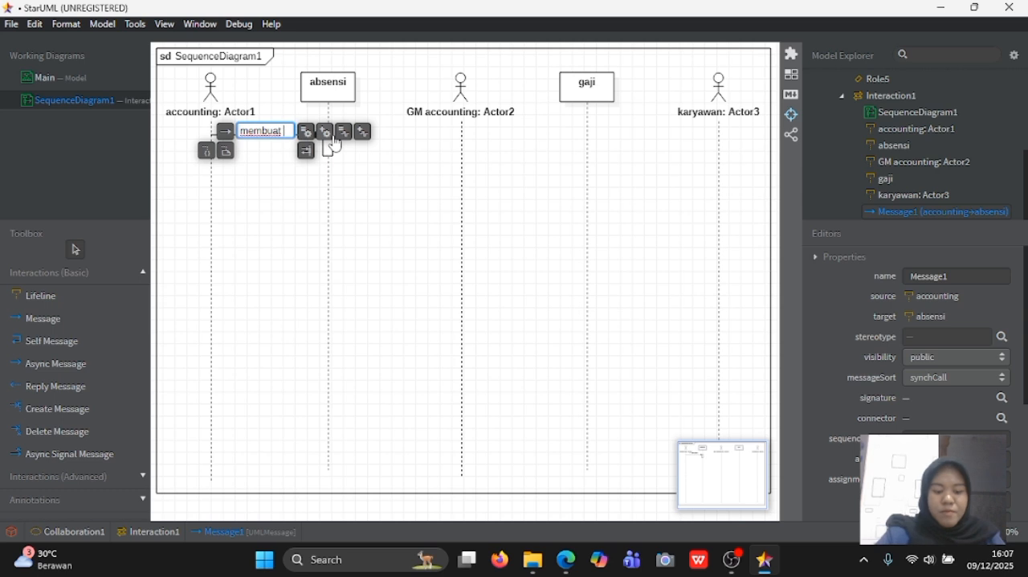
{"action": "type", "text": "daftar abse"}
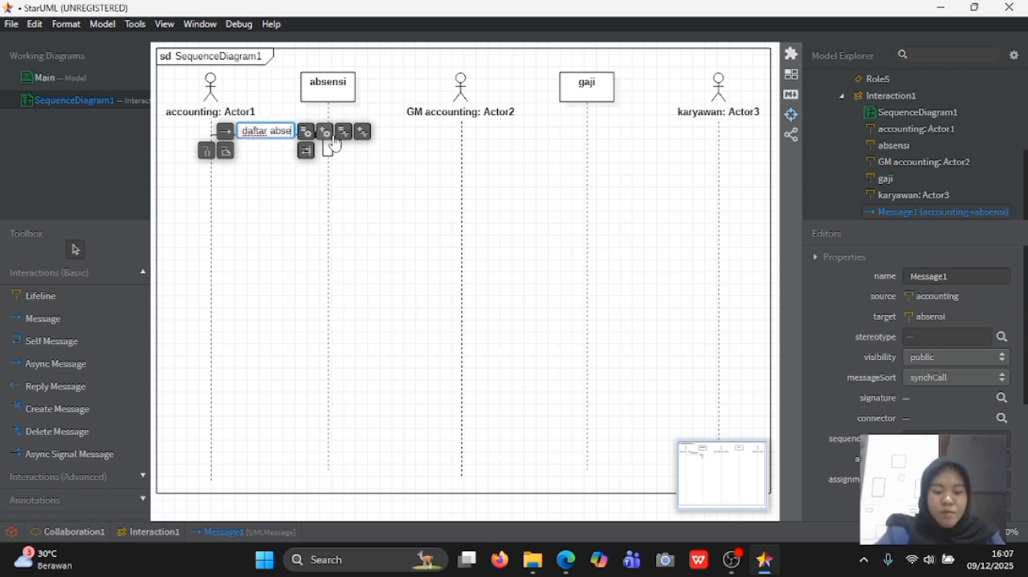
{"action": "type", "text": "nsi k"}
{"action": "key", "text": "BackSpace"}
{"action": "key", "text": "BackSpace"}
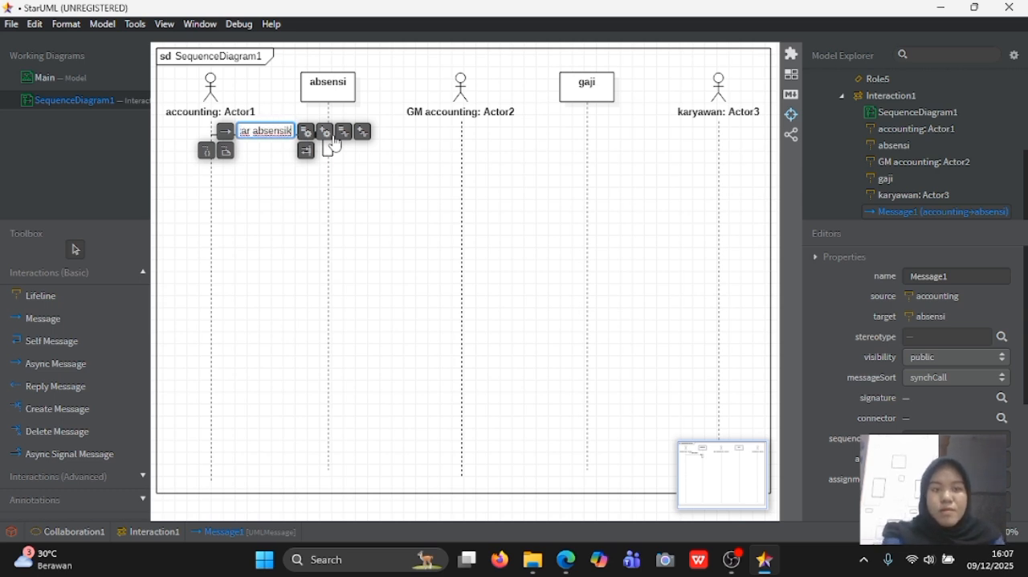
{"action": "key", "text": "Return"}
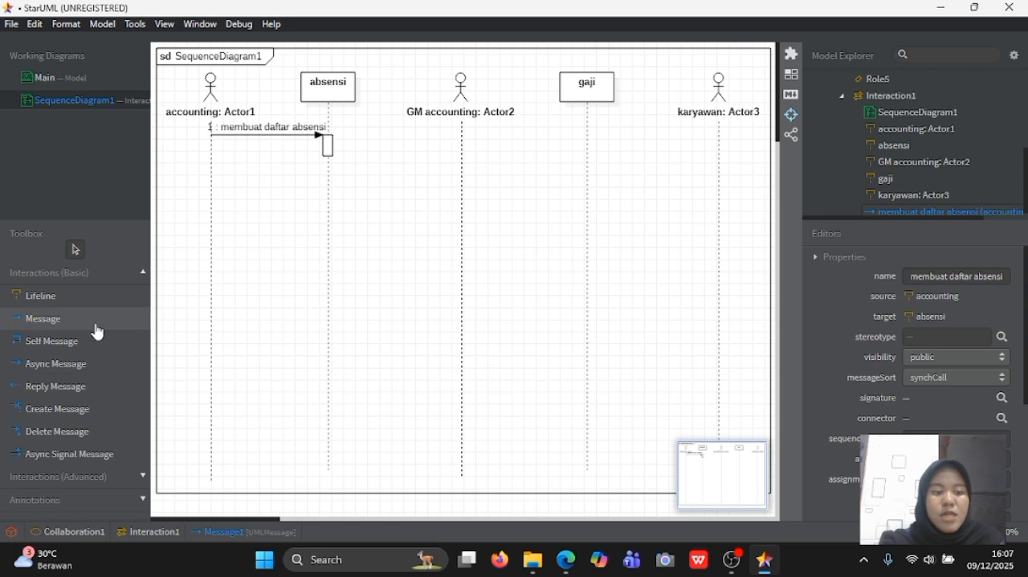
- Draw an async signal message from karyawan to the absensi activation bar and name it "menginput daftar absensi"
{"action": "left_click", "coordinate": [84, 463]}
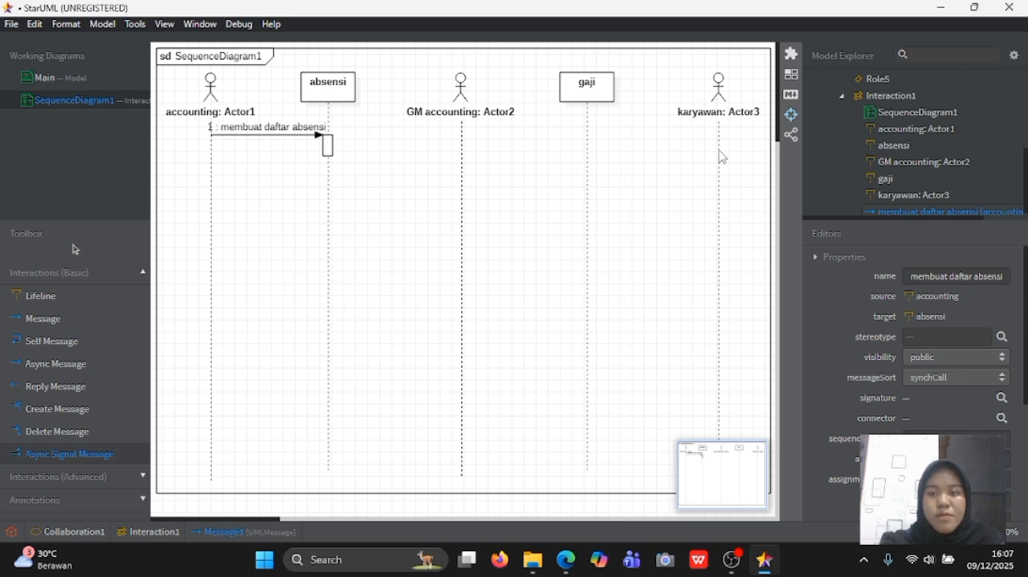
{"action": "left_click_drag", "start_coordinate": [720, 153], "coordinate": [325, 150]}
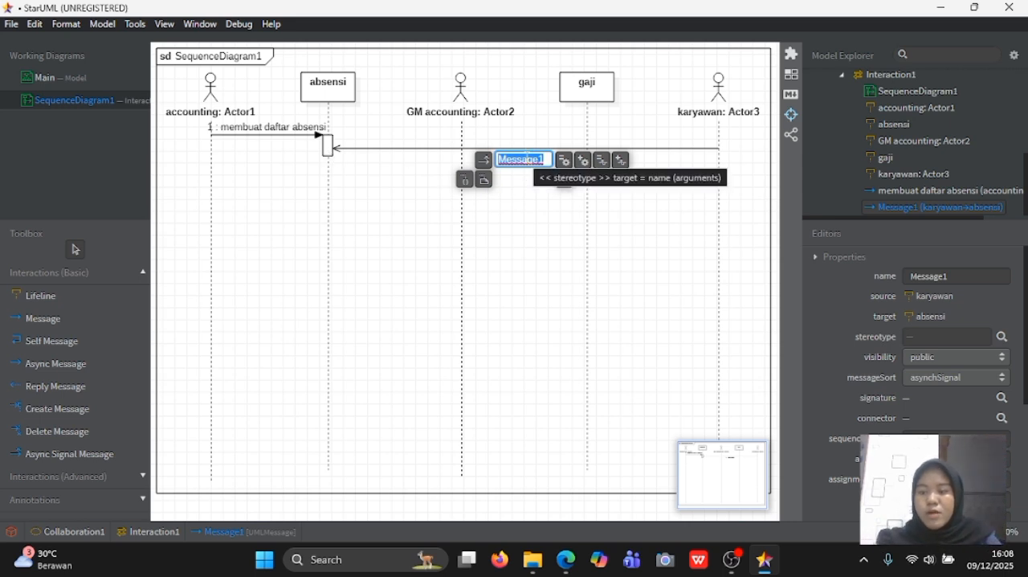
{"action": "type", "text": "mengi"}
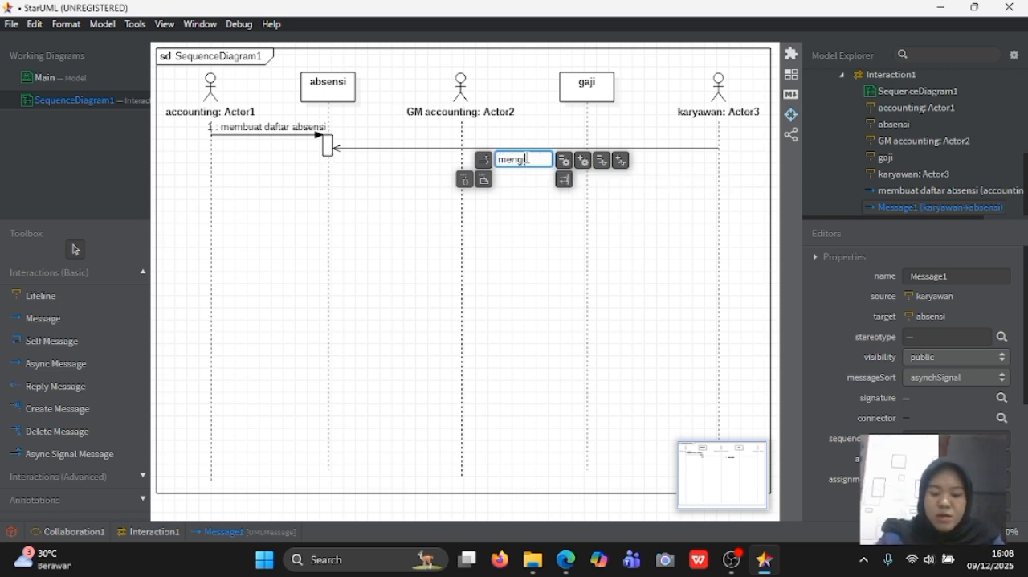
{"action": "type", "text": "nput daf"}
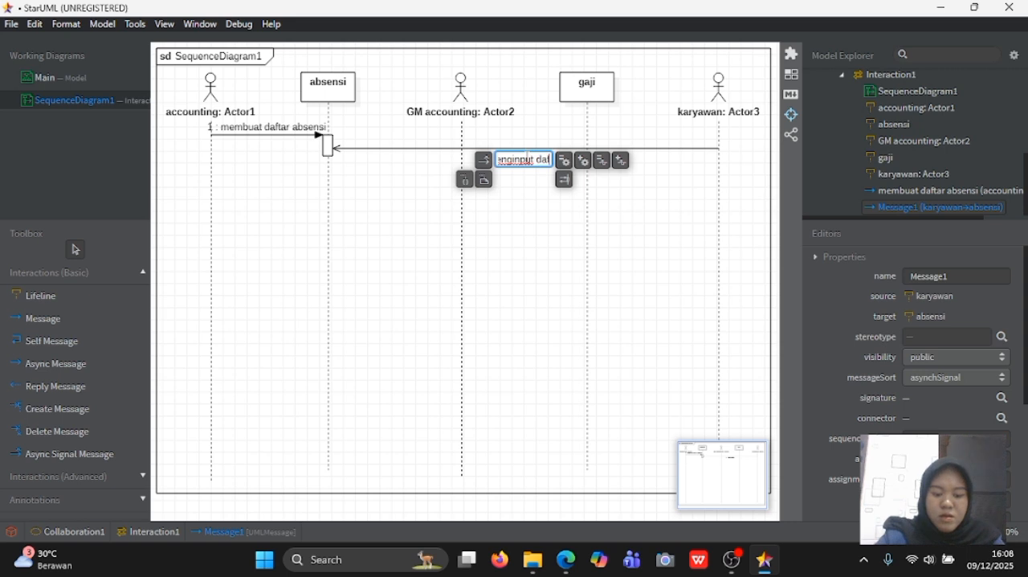
{"action": "type", "text": "tar absensi"}
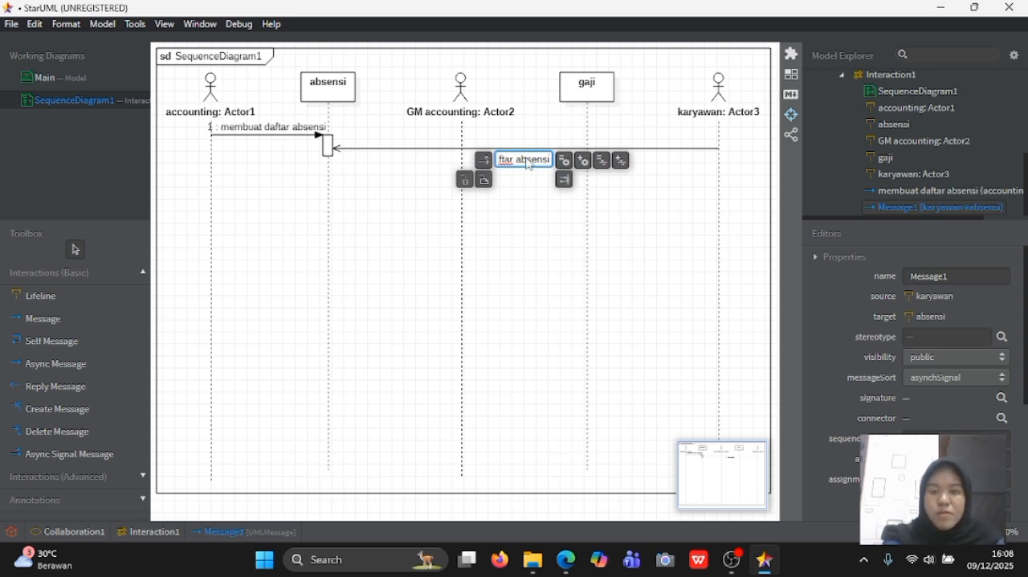
{"action": "key", "text": "Return"}
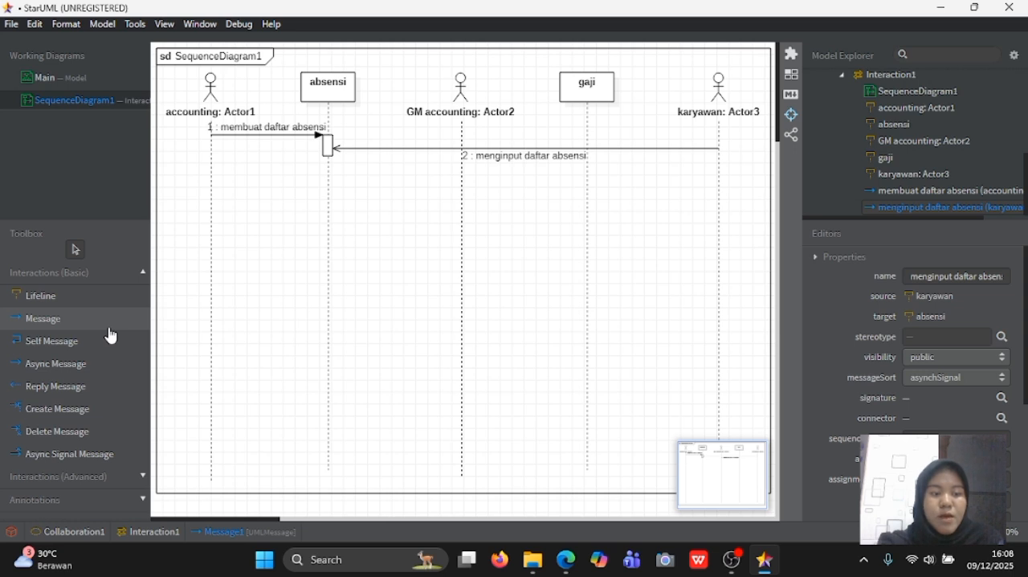
- Draw an async signal message from accounting to the absensi activation bar and name it "membuat rekap absensi"
{"action": "left_click", "coordinate": [75, 455]}
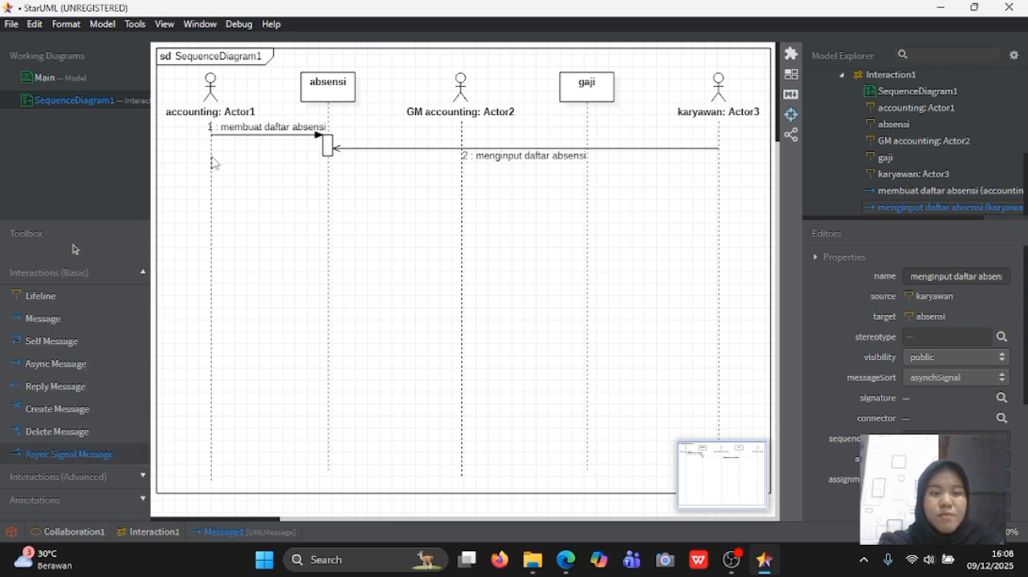
{"action": "left_click_drag", "start_coordinate": [211, 153], "coordinate": [327, 156]}
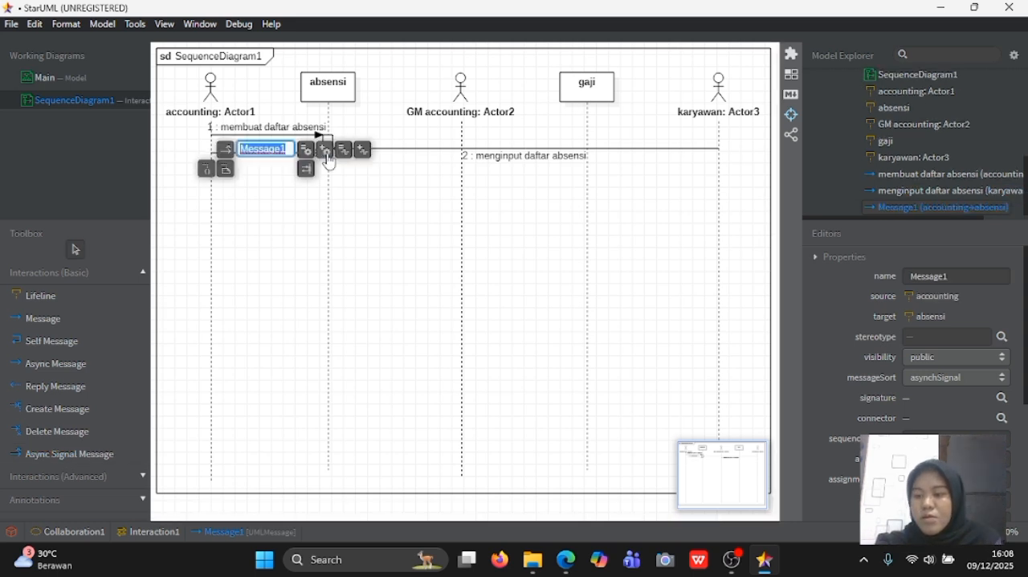
{"action": "type", "text": "m"}
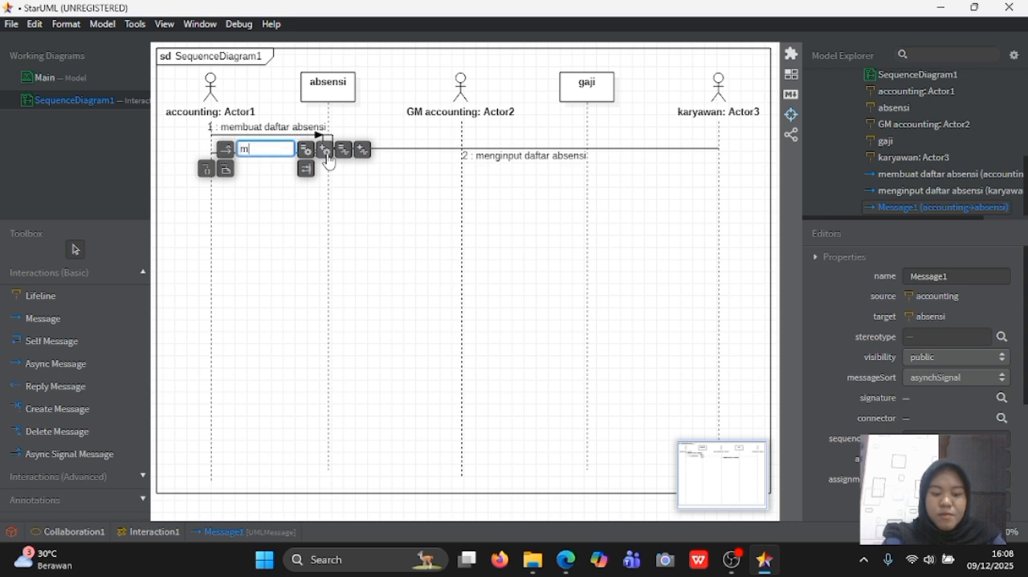
{"action": "type", "text": "embuat rekap absensi"}
{"action": "key", "text": "Return"}
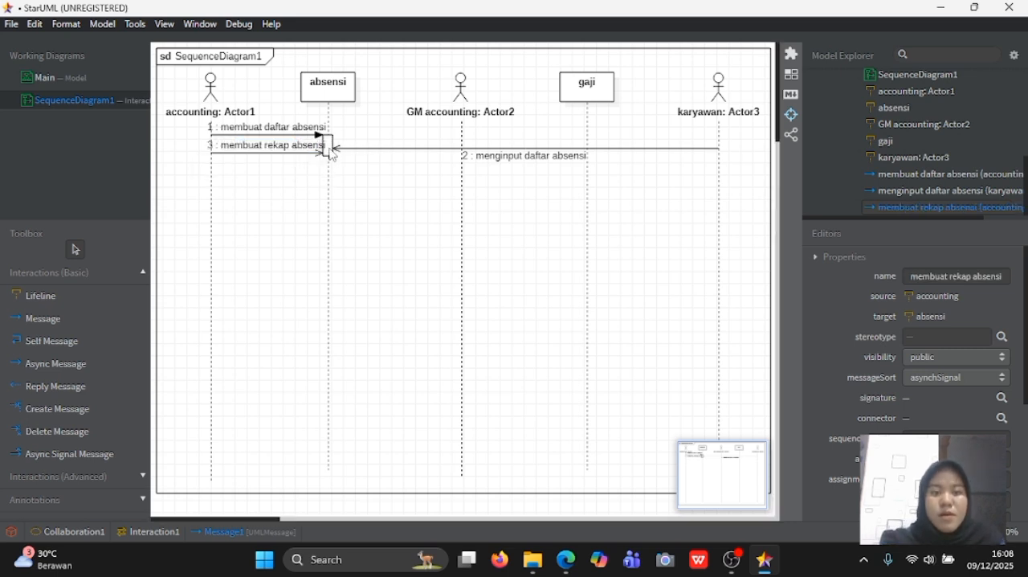
- Extend the absensi activation bar slightly downward to make room below the incoming messages
{"action": "left_click", "coordinate": [331, 151]}
{"action": "left_click_drag", "start_coordinate": [330, 176], "coordinate": [329, 184]}
{"action": "left_click", "coordinate": [377, 187]}
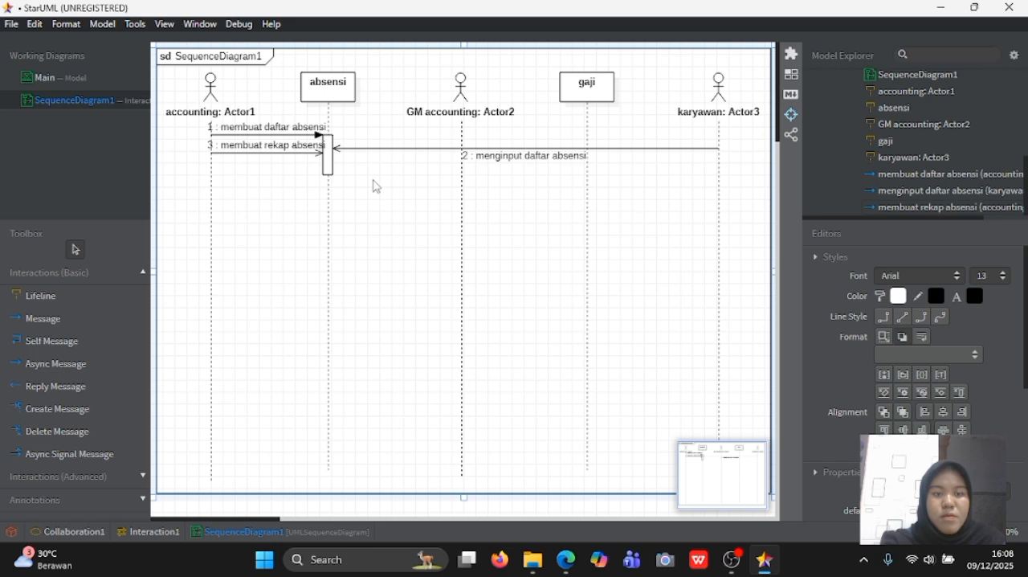
- Delete the "membuat rekap absensi" message from the model
{"action": "left_click", "coordinate": [284, 153]}
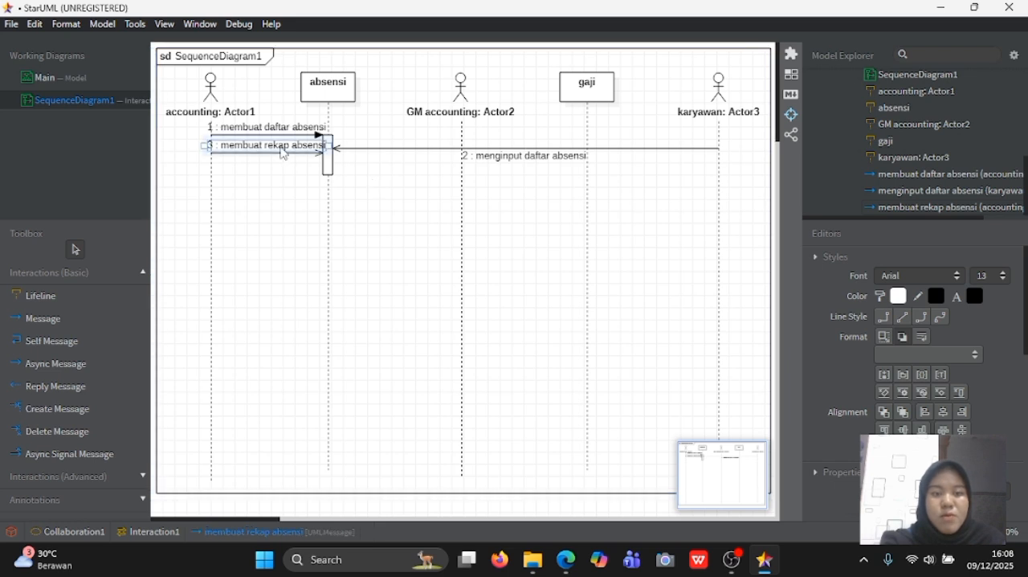
{"action": "right_click", "coordinate": [284, 152]}
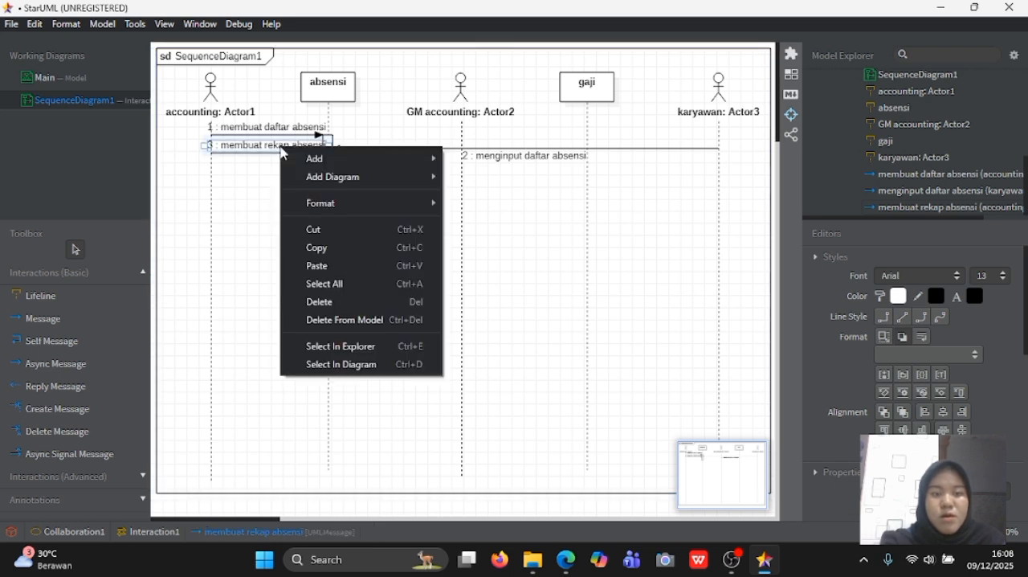
{"action": "left_click", "coordinate": [238, 191]}
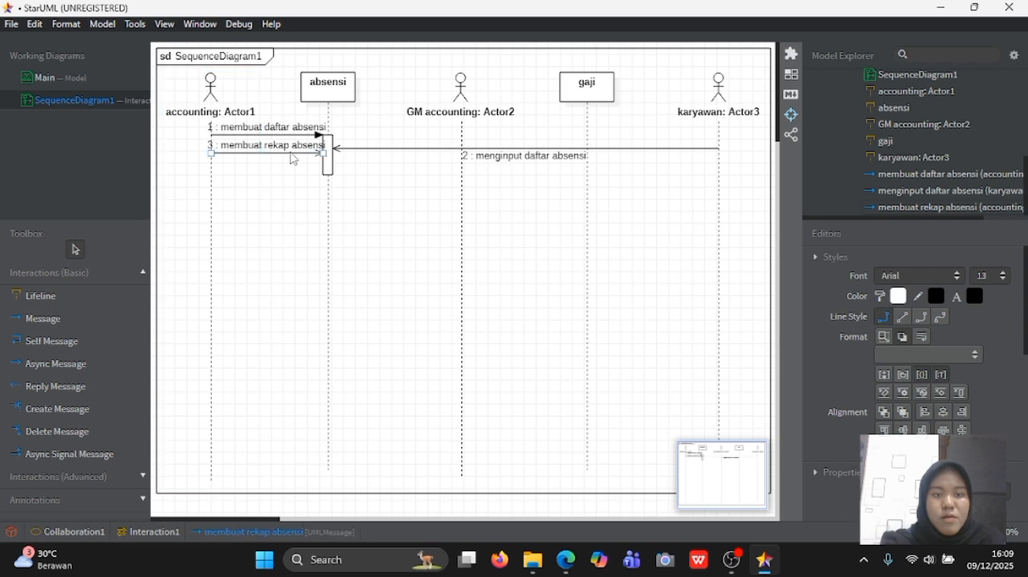
{"action": "key", "text": "Delete"}
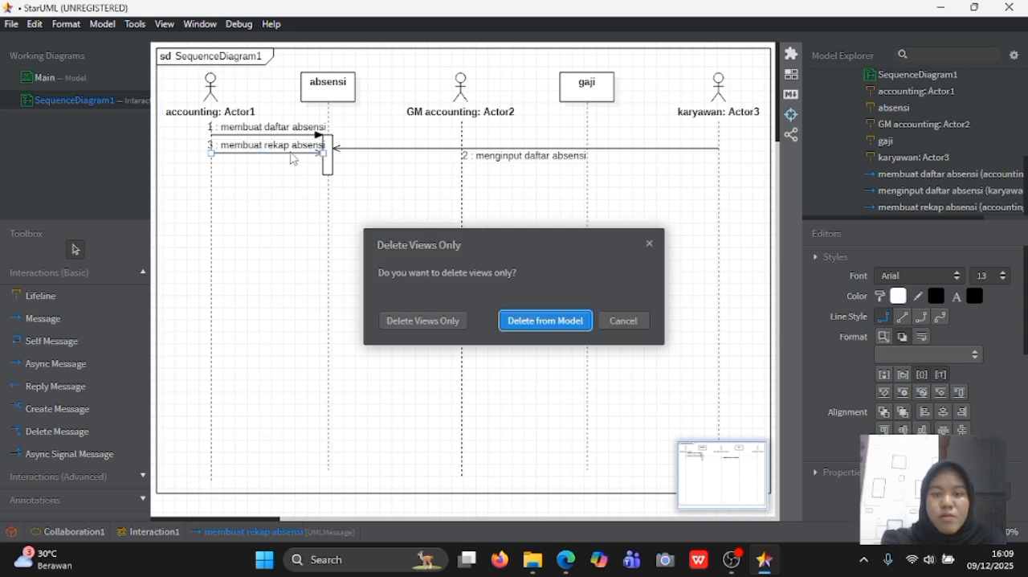
{"action": "left_click", "coordinate": [538, 325]}
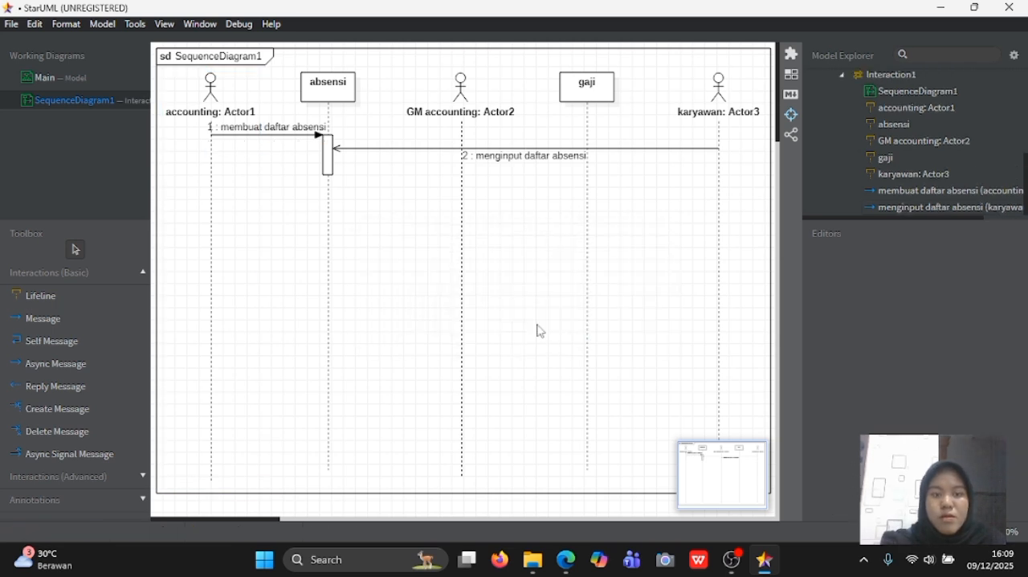
- Draw an async signal message from accounting to the lower half of the absensi activation bar and name it "membuat rekap absensi"
{"action": "left_click", "coordinate": [71, 455]}
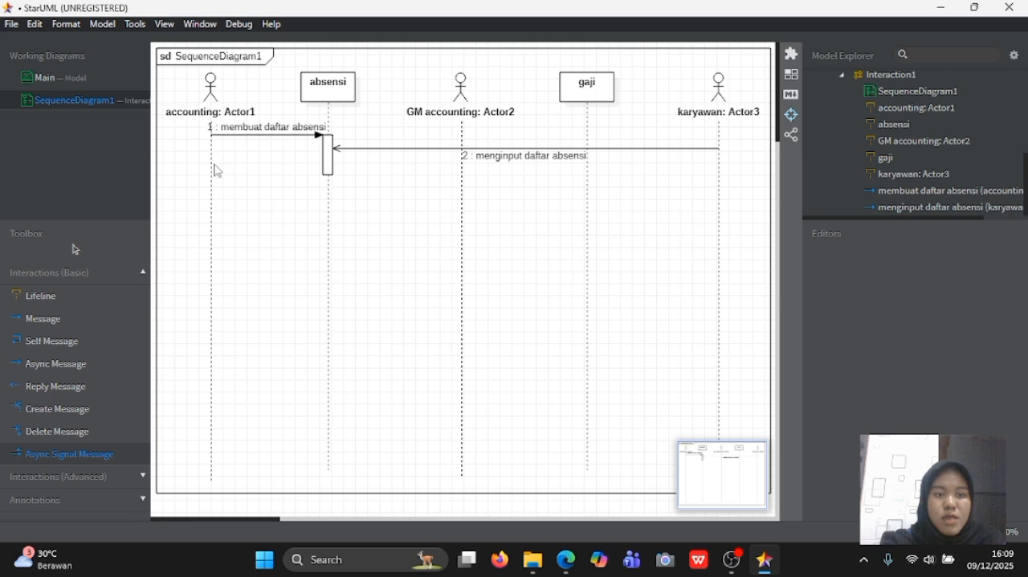
{"action": "left_click_drag", "start_coordinate": [211, 158], "coordinate": [328, 163]}
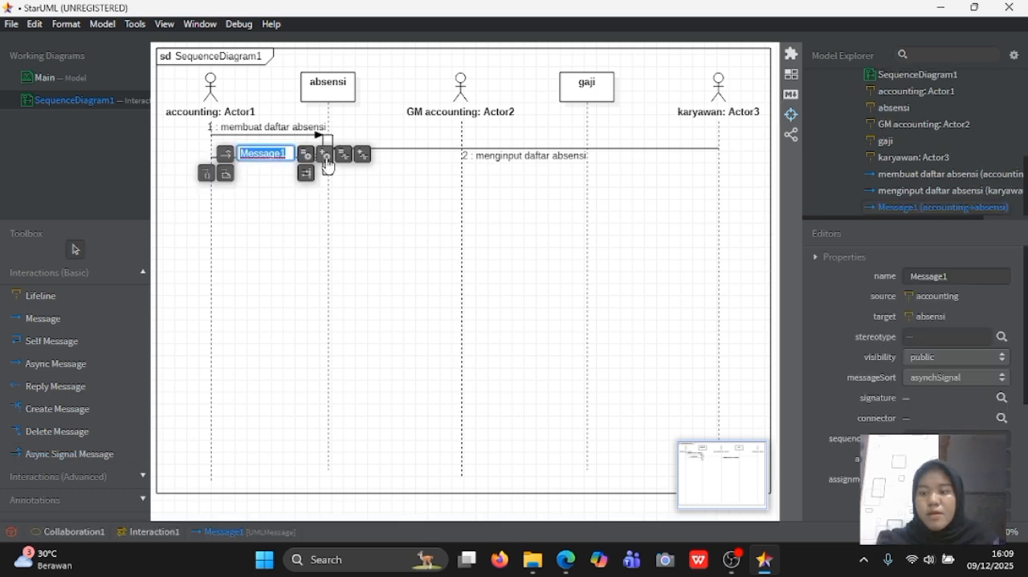
{"action": "type", "text": "membuat rekap"}
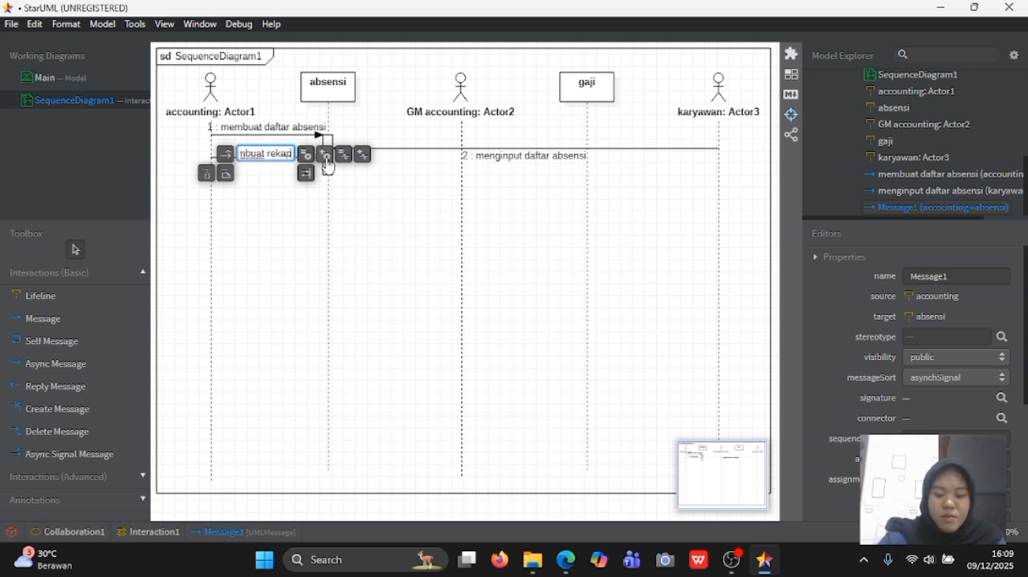
{"action": "type", "text": " absensi"}
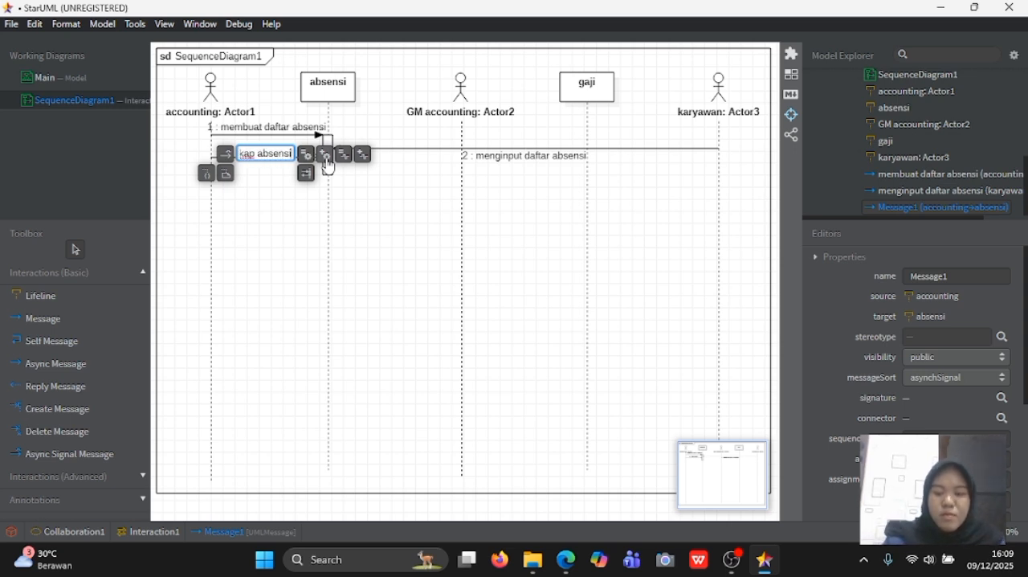
{"action": "key", "text": "Return"}
{"action": "left_click", "coordinate": [384, 239]}
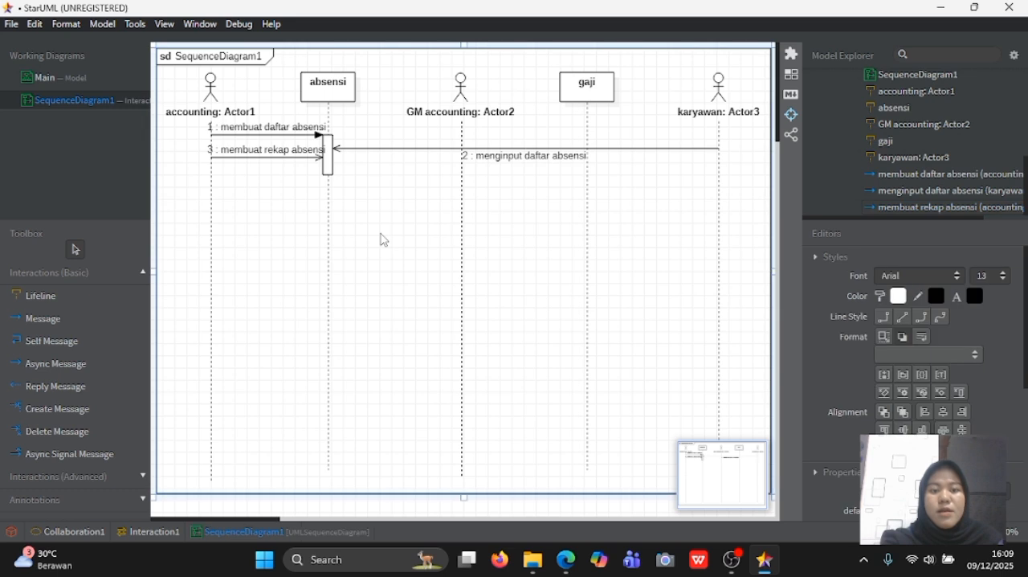
- Shift the absensi lifeline slightly away from accounting to widen the space for the message labels
{"action": "left_click_drag", "start_coordinate": [325, 98], "coordinate": [334, 99]}
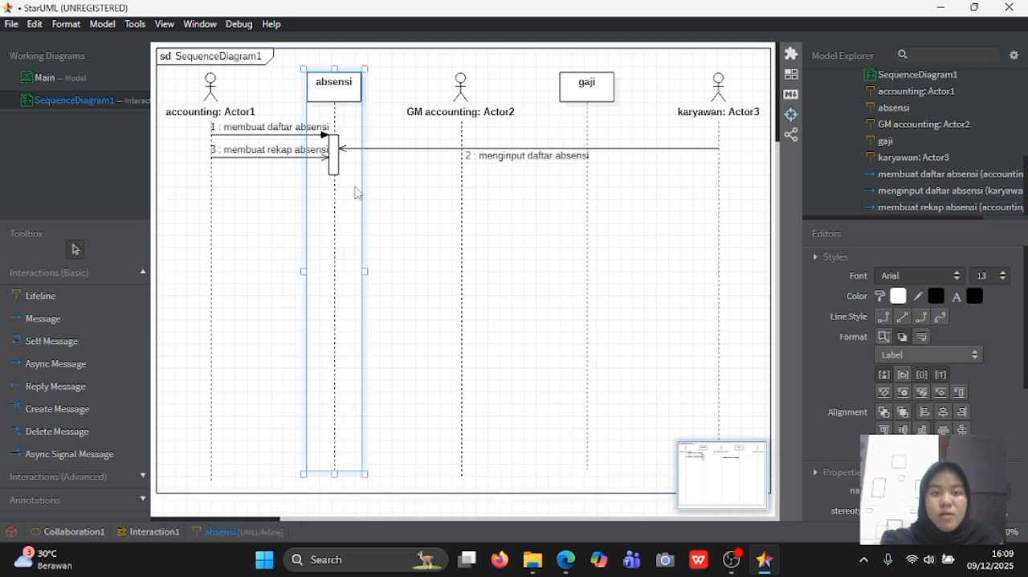
{"action": "left_click", "coordinate": [398, 232]}
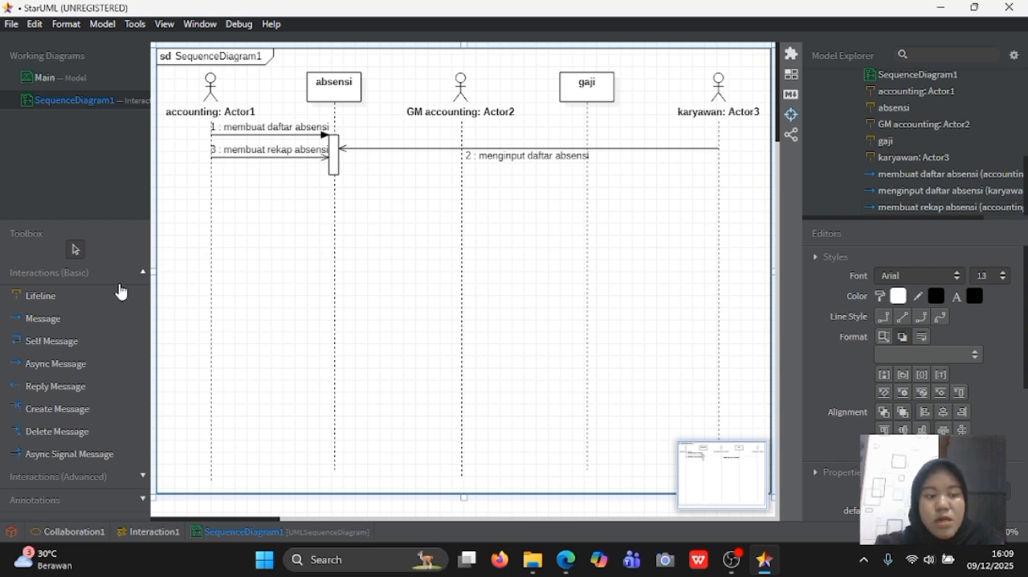
- Draw a message from the accounting lifeline to gaji just below the absensi activation bar and name it "menghitung gaji"
{"action": "left_click", "coordinate": [57, 324]}
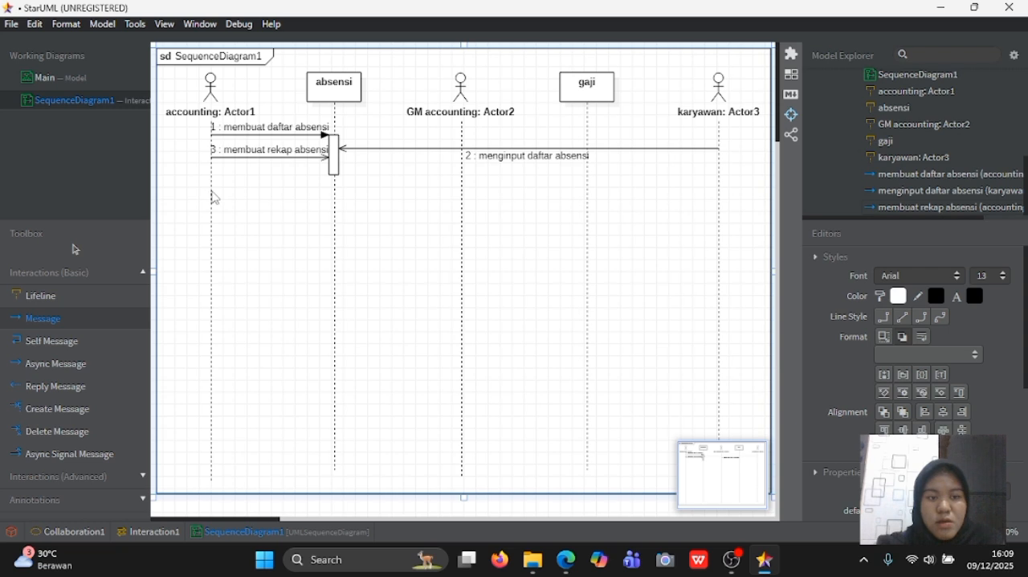
{"action": "left_click_drag", "start_coordinate": [207, 187], "coordinate": [589, 194]}
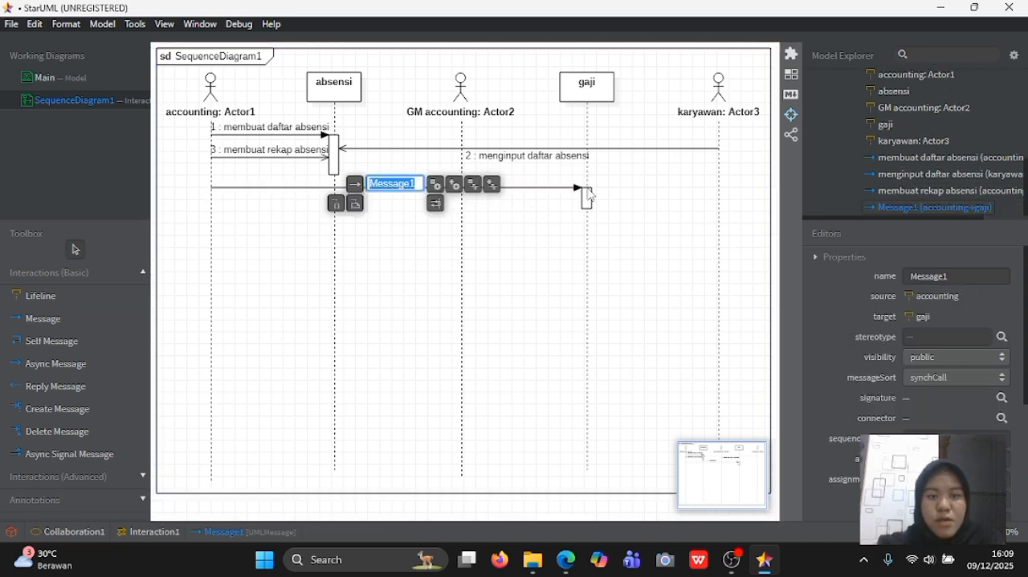
{"action": "type", "text": "mengh"}
{"action": "type", "text": "itung gaji"}
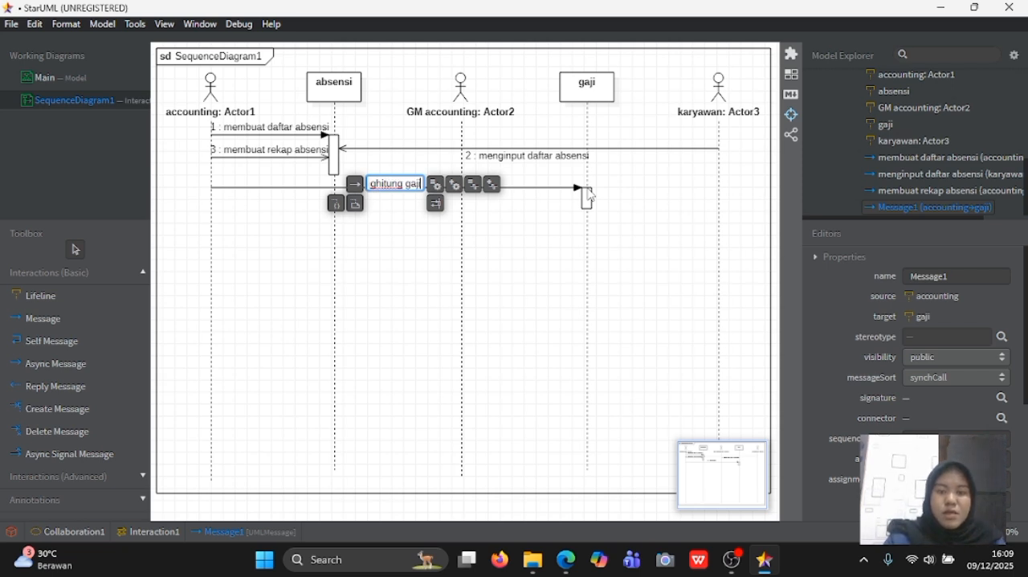
{"action": "key", "text": "Return"}
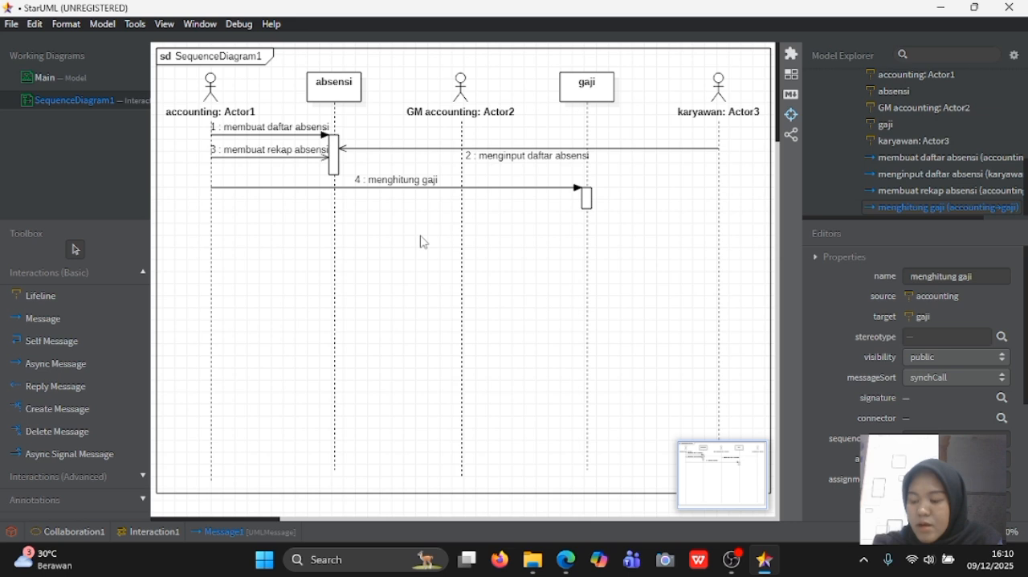
- Draw a message from accounting to GM accounting below "menghitung gaji" and name it "membuat laporan penggajian"
{"action": "left_click", "coordinate": [68, 321]}
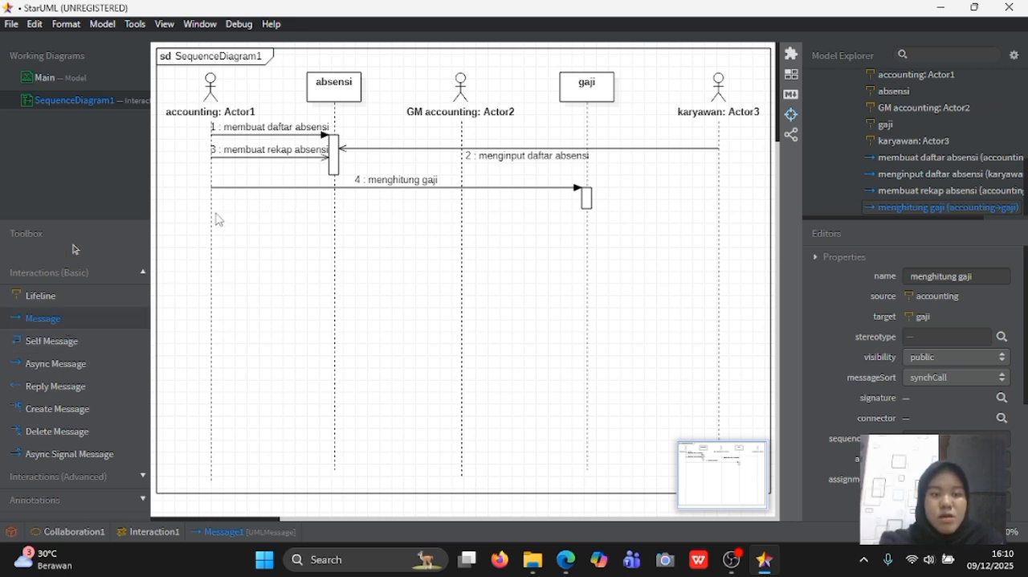
{"action": "left_click_drag", "start_coordinate": [212, 212], "coordinate": [463, 215]}
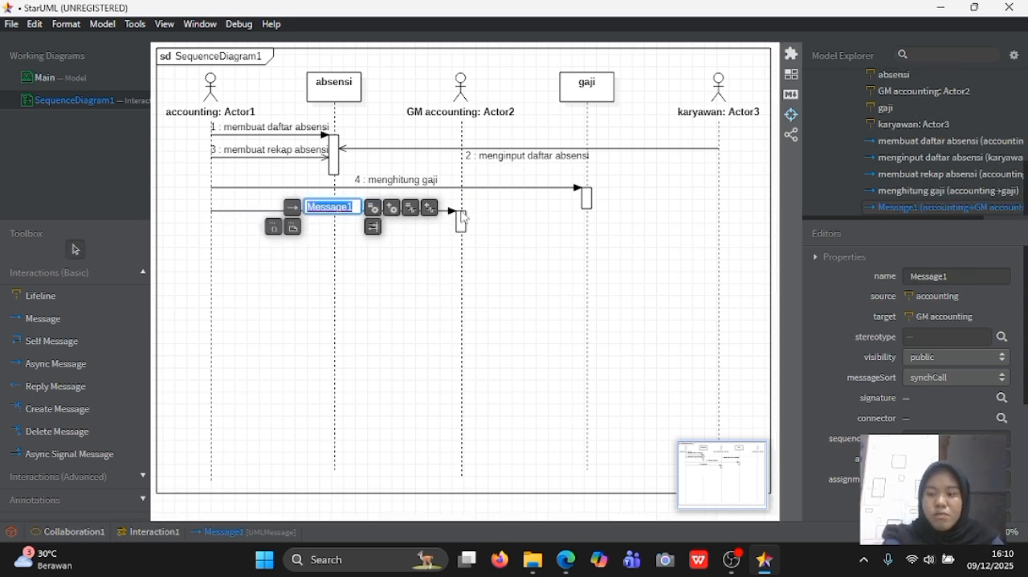
{"action": "type", "text": "membuat lapo"}
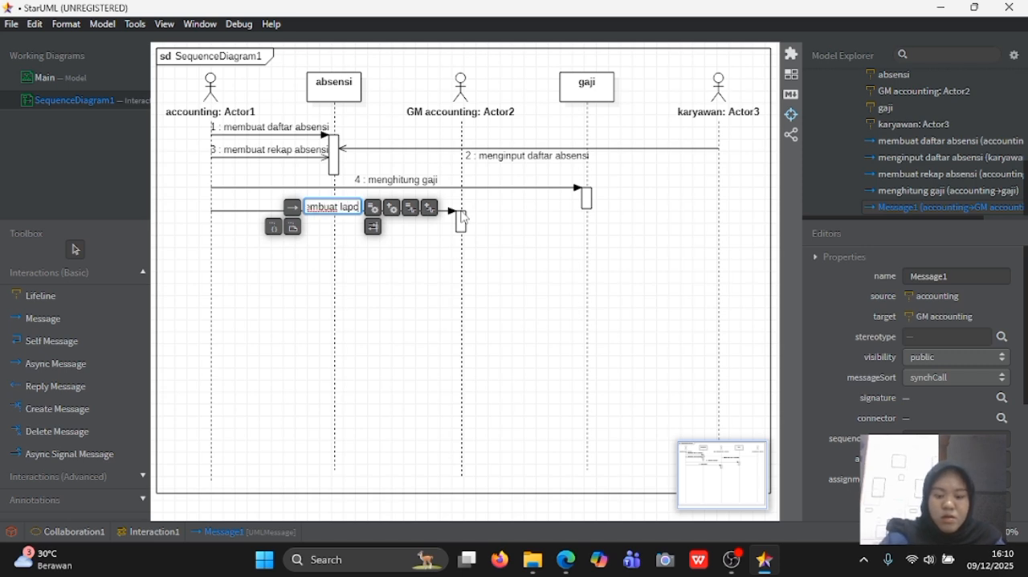
{"action": "type", "text": "ran penggajian"}
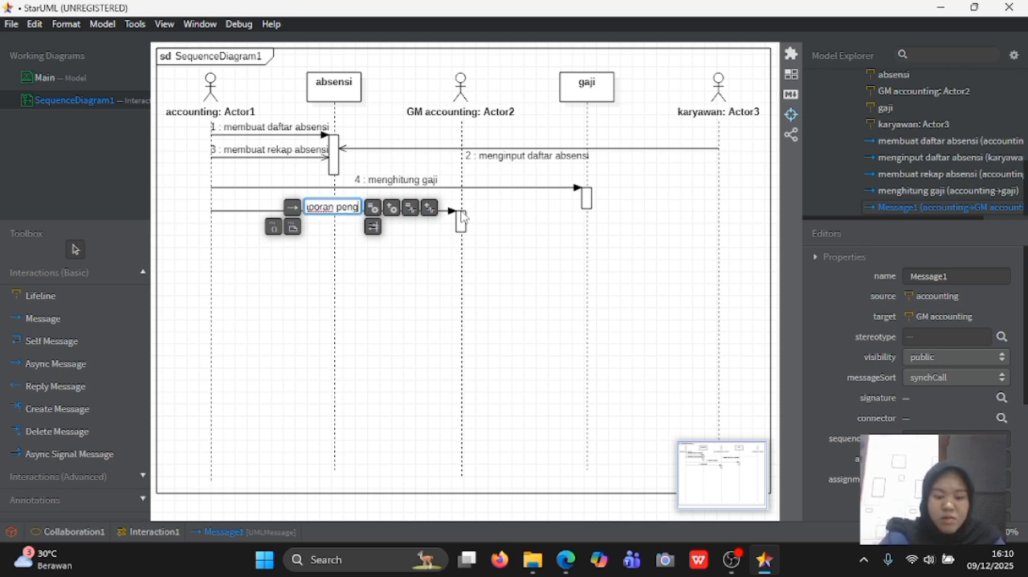
{"action": "key", "text": "Return"}
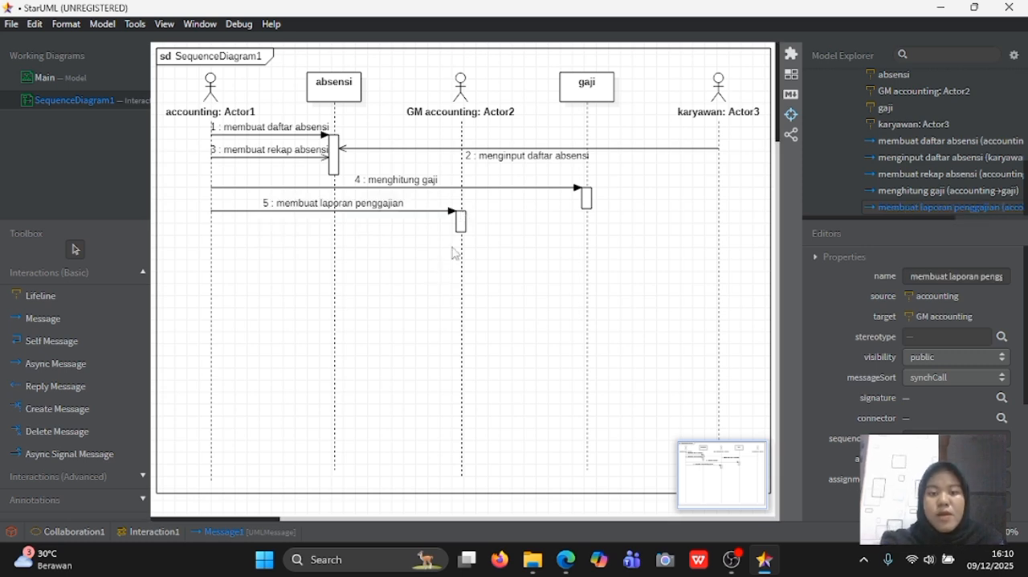
- Extend the GM accounting activation bar far down its lifeline, ending well above the frame's bottom
{"action": "left_click", "coordinate": [464, 229]}
{"action": "left_click_drag", "start_coordinate": [463, 233], "coordinate": [466, 358]}
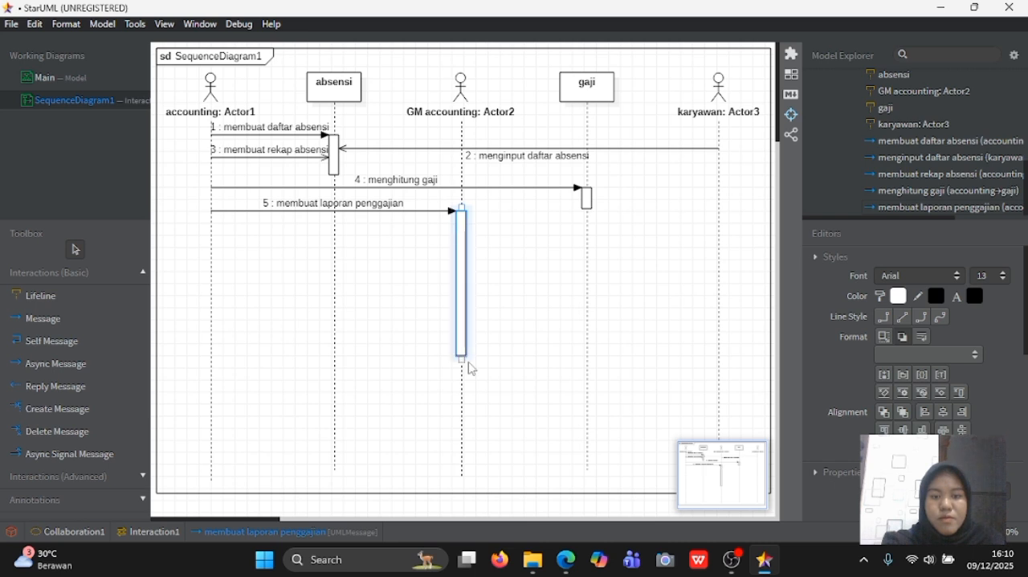
{"action": "left_click", "coordinate": [550, 325]}
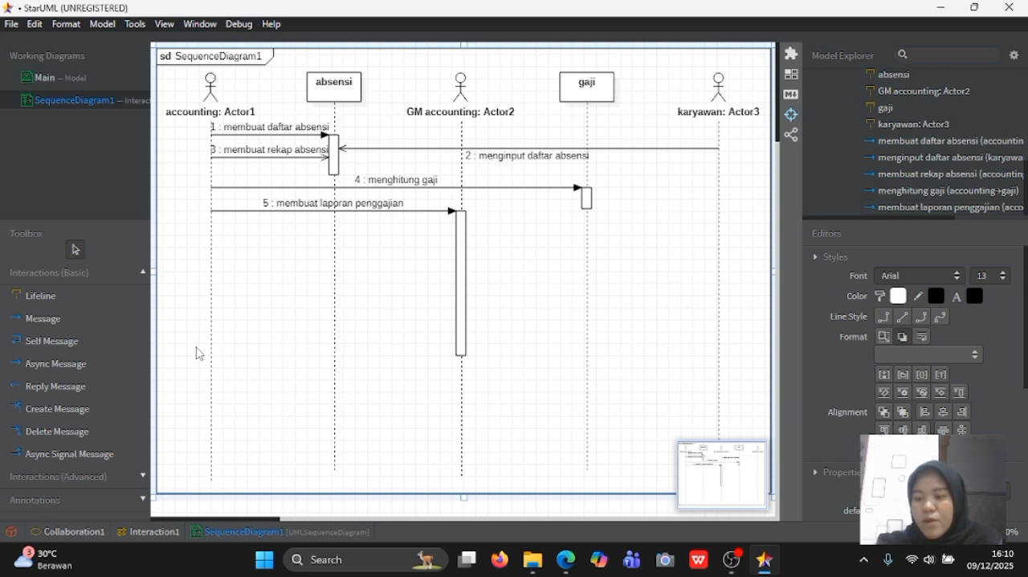
- Draw an async signal message from accounting to the middle of the GM accounting activation bar, named "menghitung kembali laporan penggajian yang belum sesuai"
{"action": "left_click", "coordinate": [68, 457]}
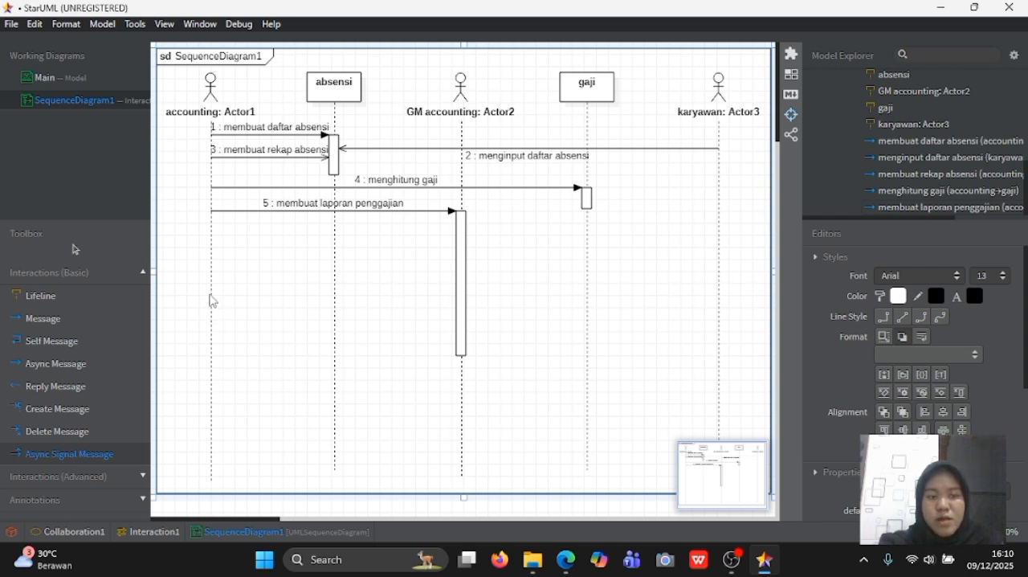
{"action": "left_click_drag", "start_coordinate": [211, 295], "coordinate": [466, 294]}
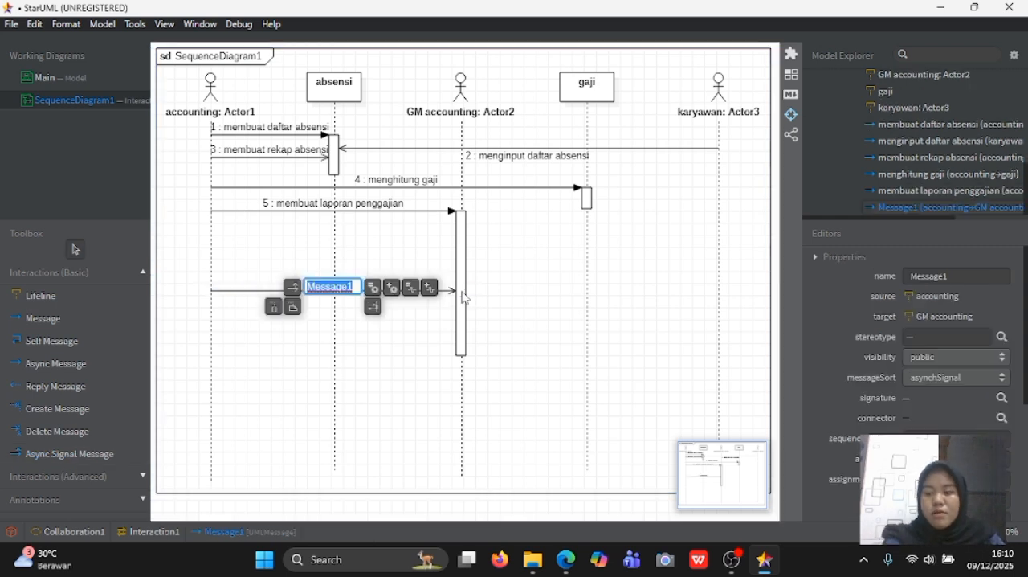
{"action": "type", "text": "menghi"}
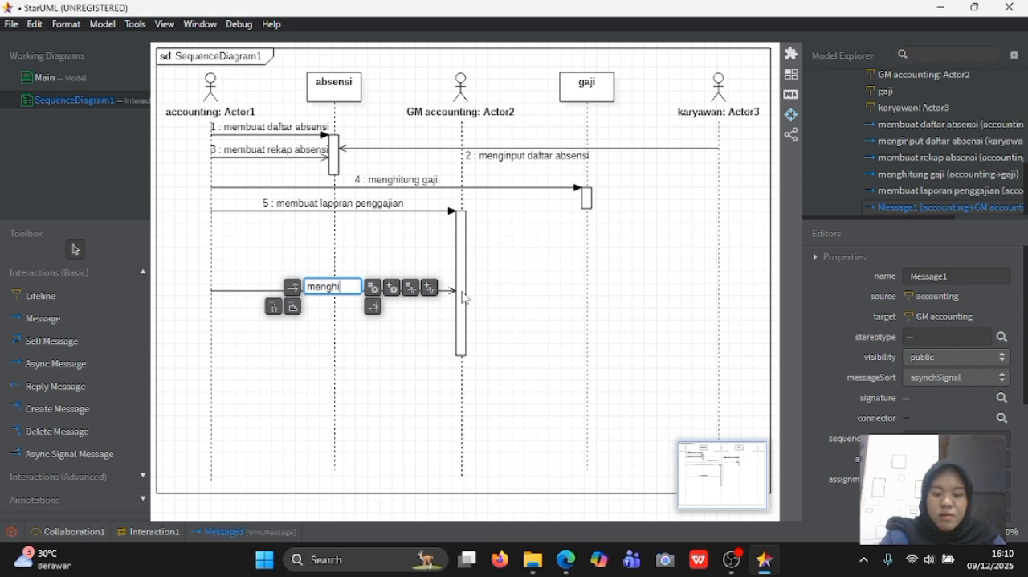
{"action": "type", "text": "tung kemb"}
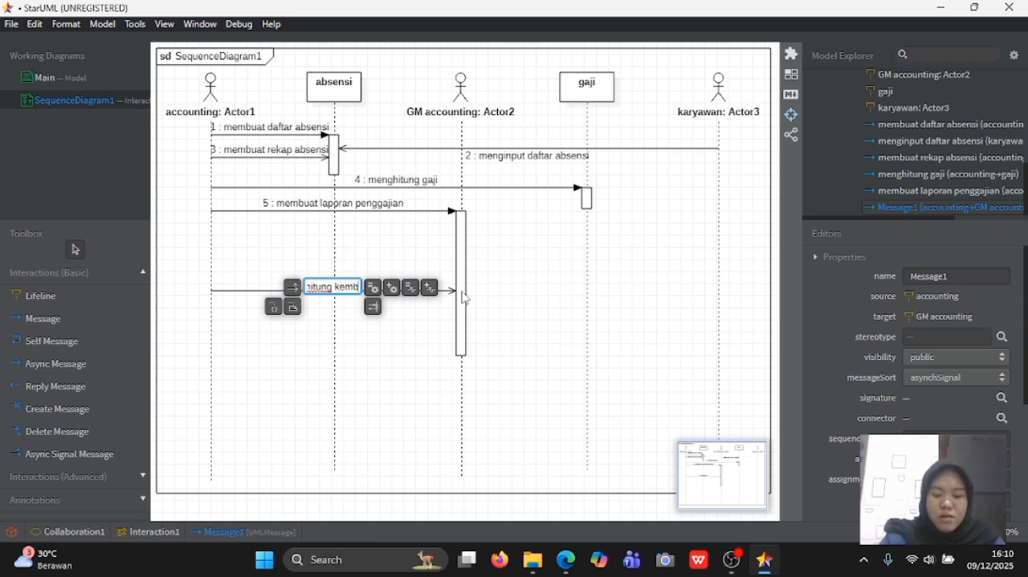
{"action": "type", "text": "ali lapor"}
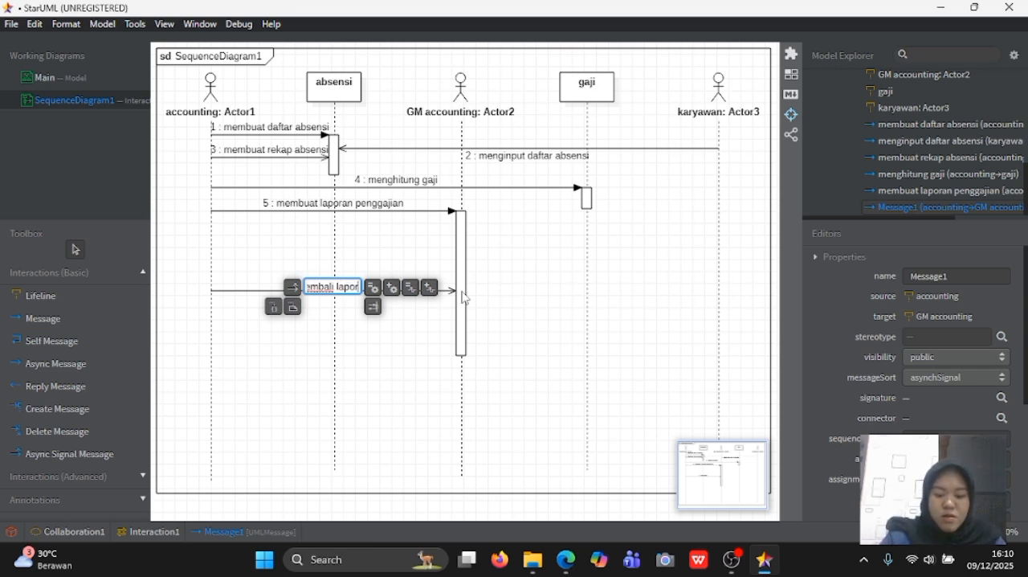
{"action": "type", "text": "an penggajian"}
{"action": "type", "text": " yang belu"}
{"action": "type", "text": "m sesuai"}
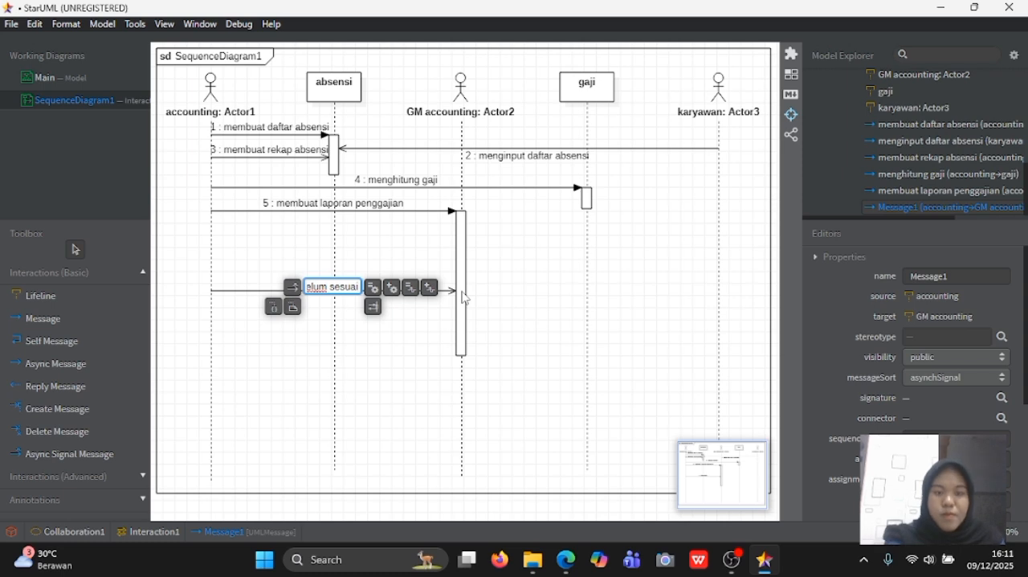
{"action": "key", "text": "Return"}
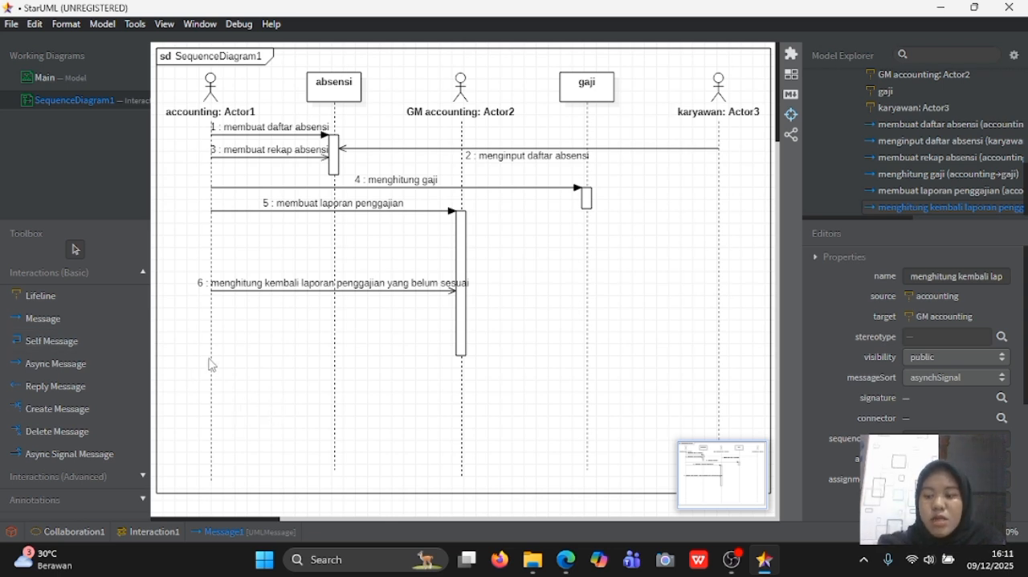
- Draw a message from the lower end of the GM accounting activation bar back to accounting, named "menyetujui laporan penggajian"
{"action": "left_click", "coordinate": [100, 324]}
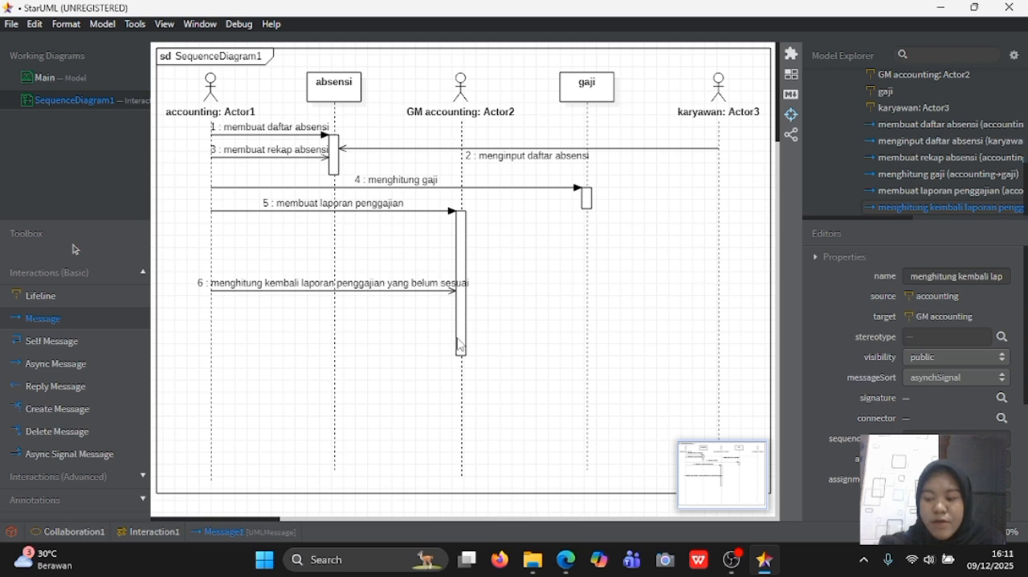
{"action": "left_click_drag", "start_coordinate": [460, 343], "coordinate": [215, 348]}
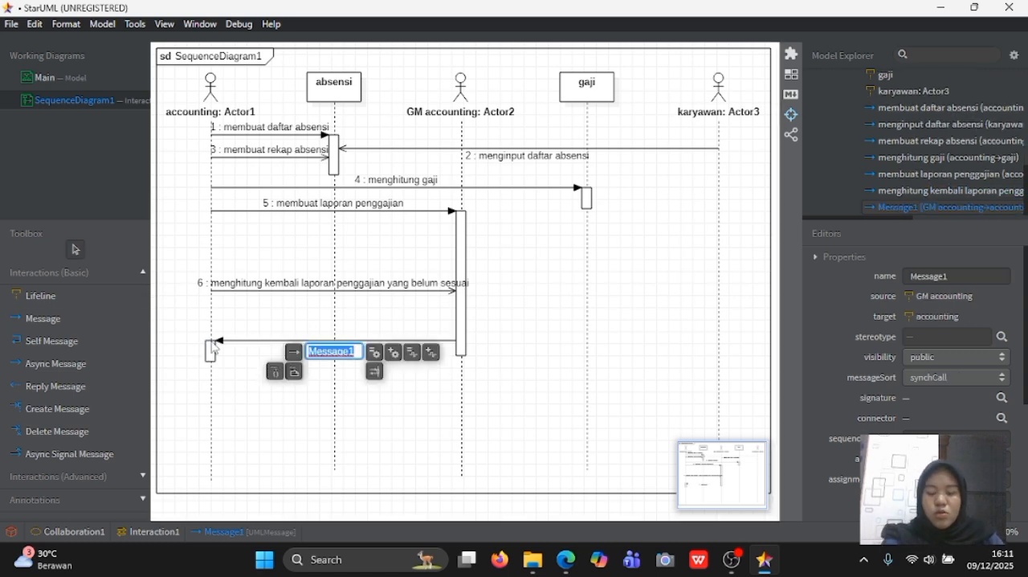
{"action": "type", "text": "men"}
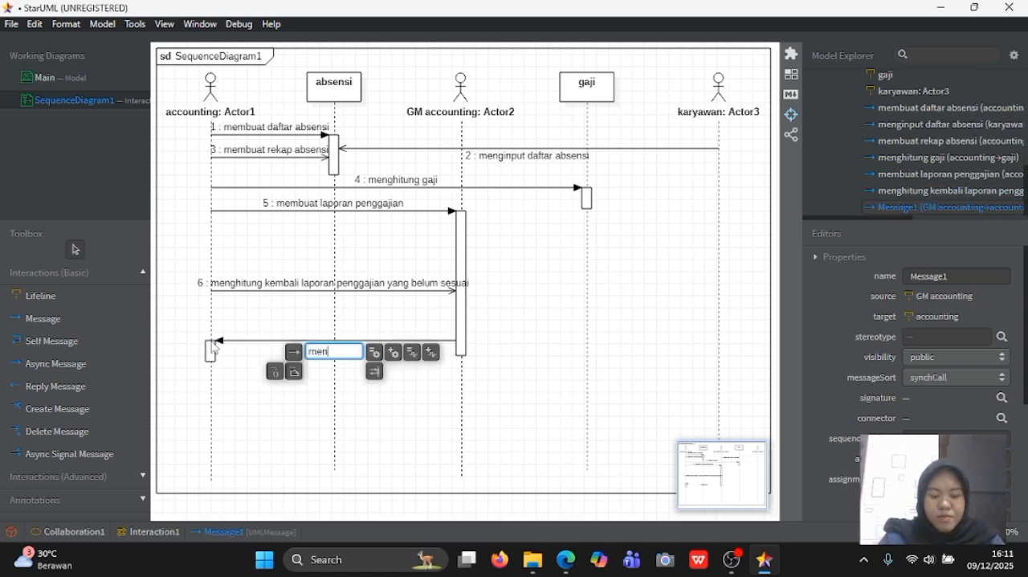
{"action": "type", "text": "yetuju"}
{"action": "type", "text": "i laporan"}
{"action": "type", "text": " penggajian"}
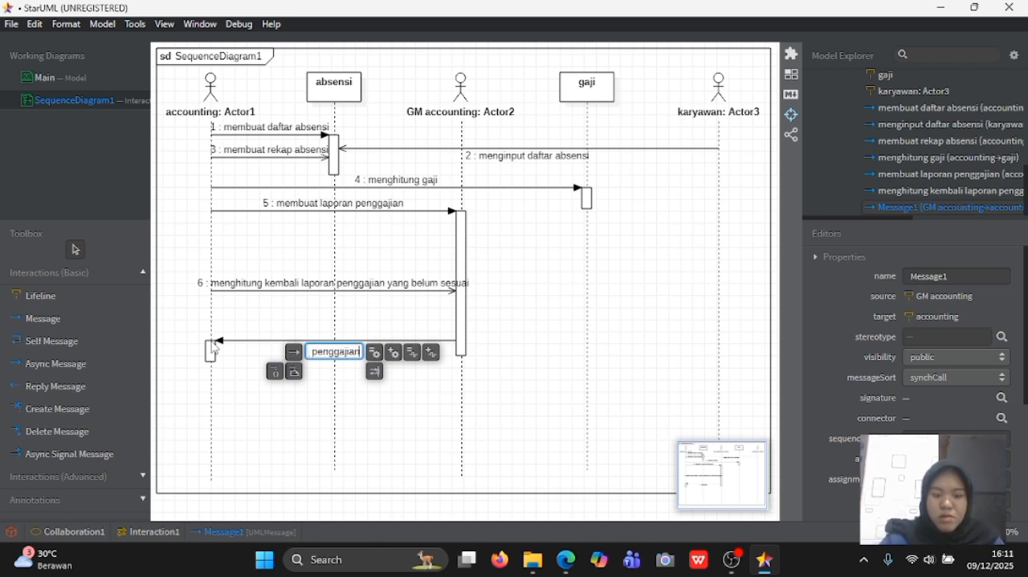
{"action": "key", "text": "Return"}
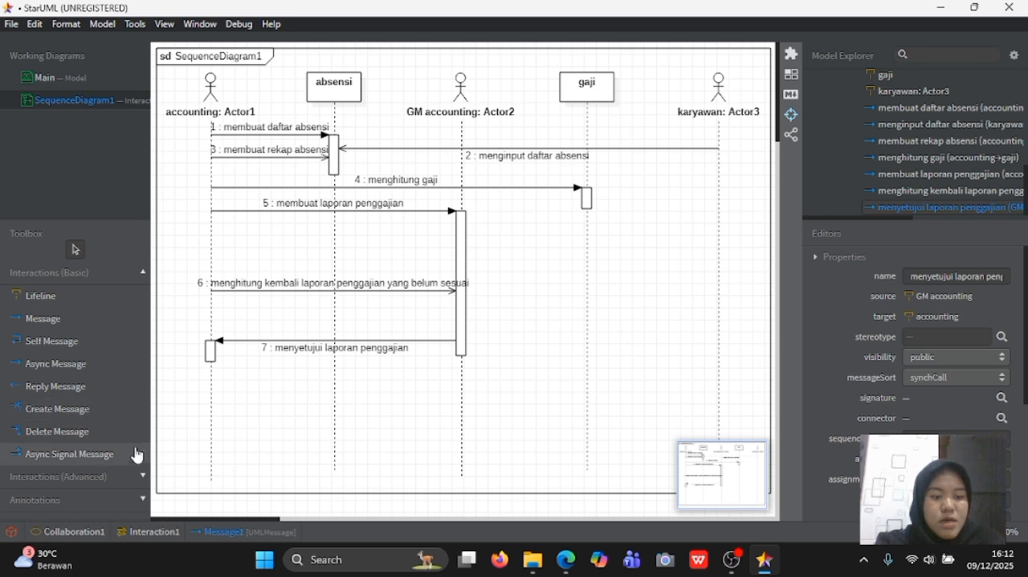
- Add a combined fragment from the accounting lifeline to just past GM accounting, enclosing the "menghitung kembali..." and "menyetujui laporan penggajian" messages
{"action": "left_click", "coordinate": [136, 476]}
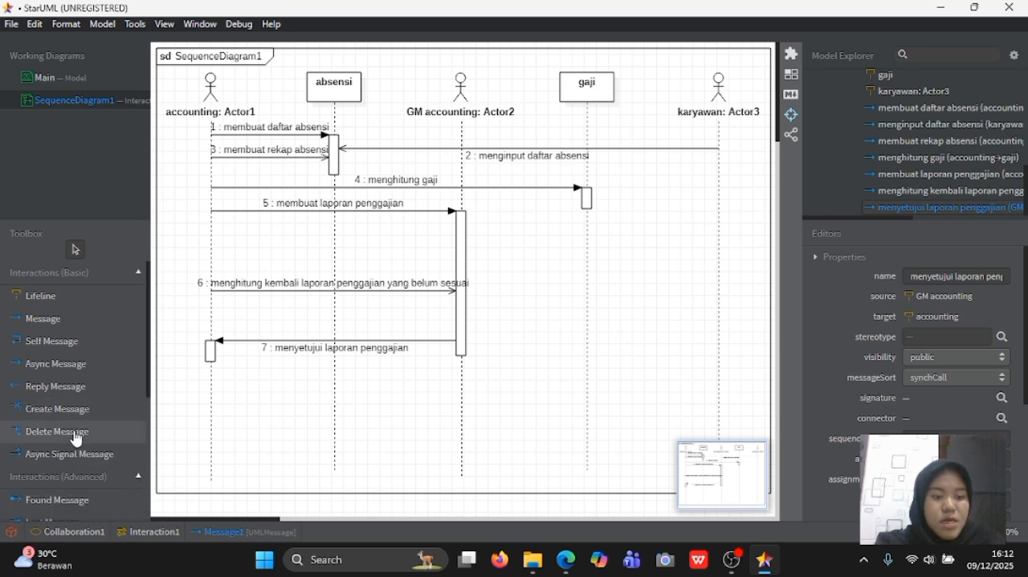
{"action": "scroll", "coordinate": [77, 438], "scroll_direction": "down", "scroll_amount": 5}
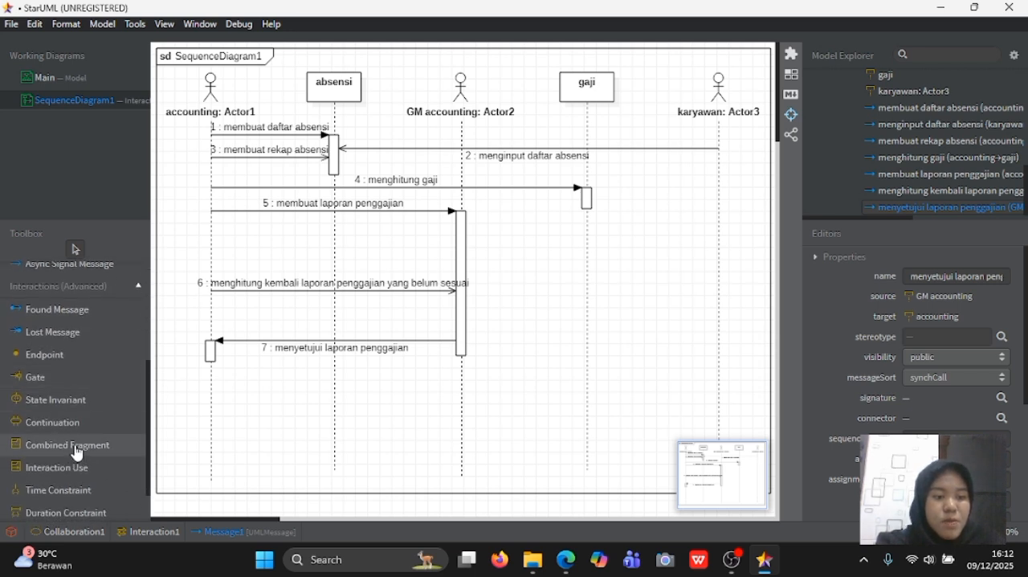
{"action": "left_click", "coordinate": [76, 452]}
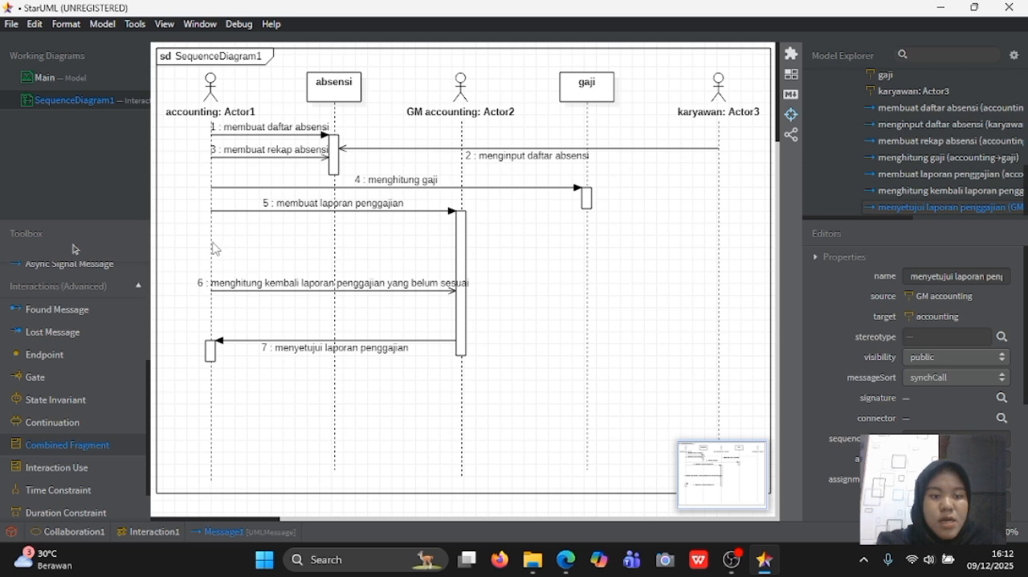
{"action": "left_click_drag", "start_coordinate": [212, 242], "coordinate": [484, 379]}
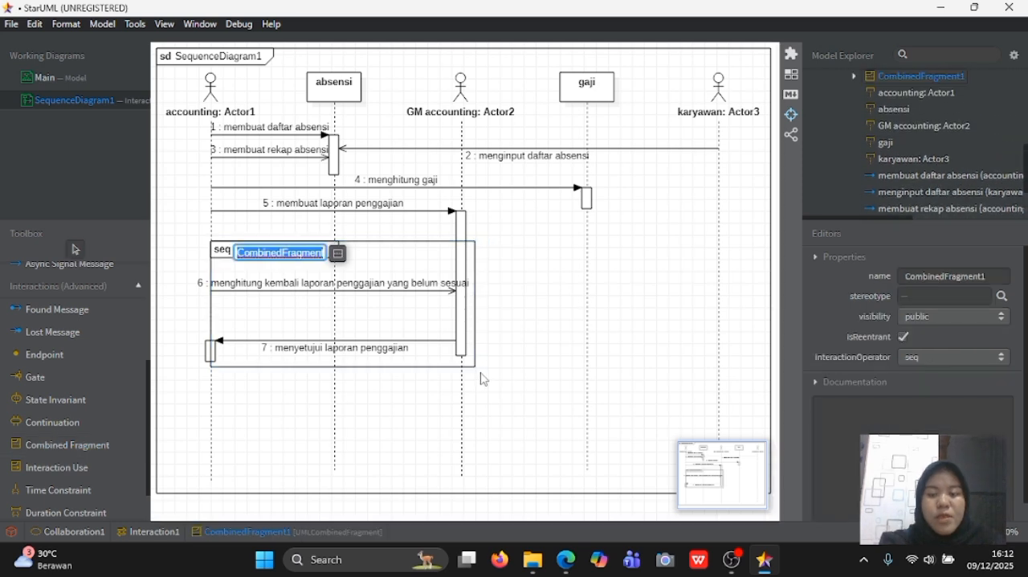
- Name the combined fragment "jika terjadi salah hitung atau kerancuan pada laporan penggajian" and set its interaction operator to alt
{"action": "double_click", "coordinate": [906, 279]}
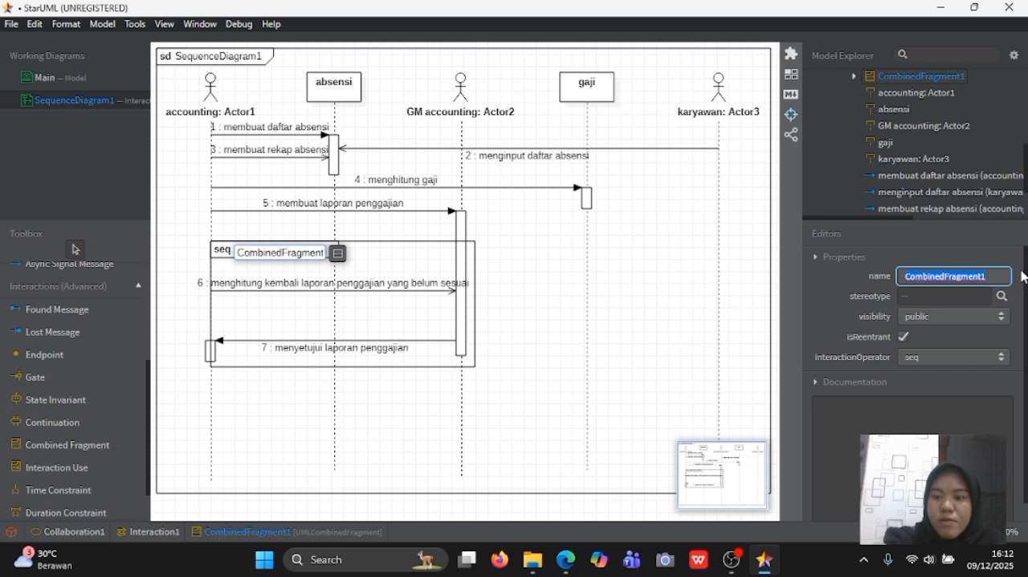
{"action": "key", "text": "BackSpace"}
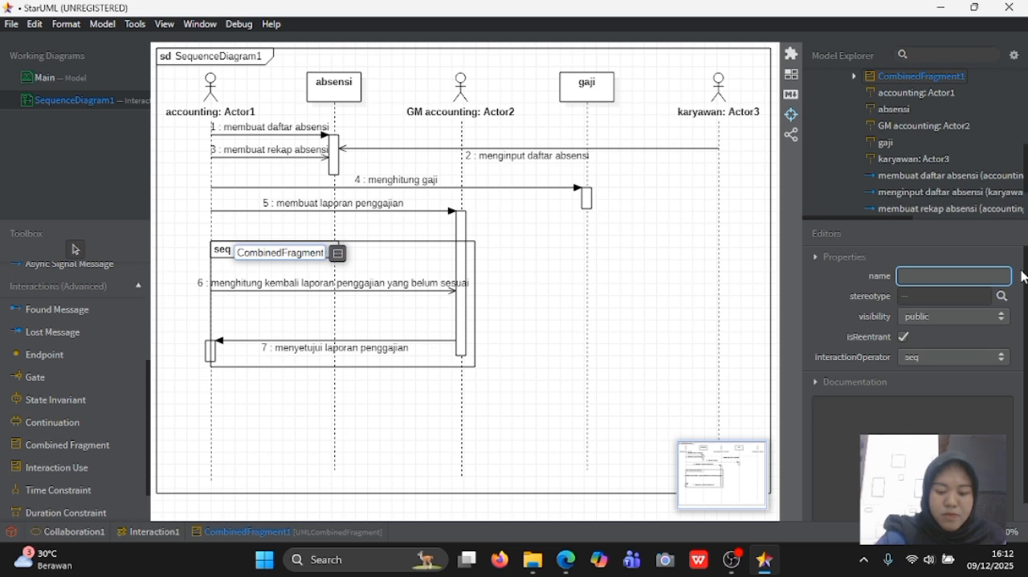
{"action": "type", "text": "jika"}
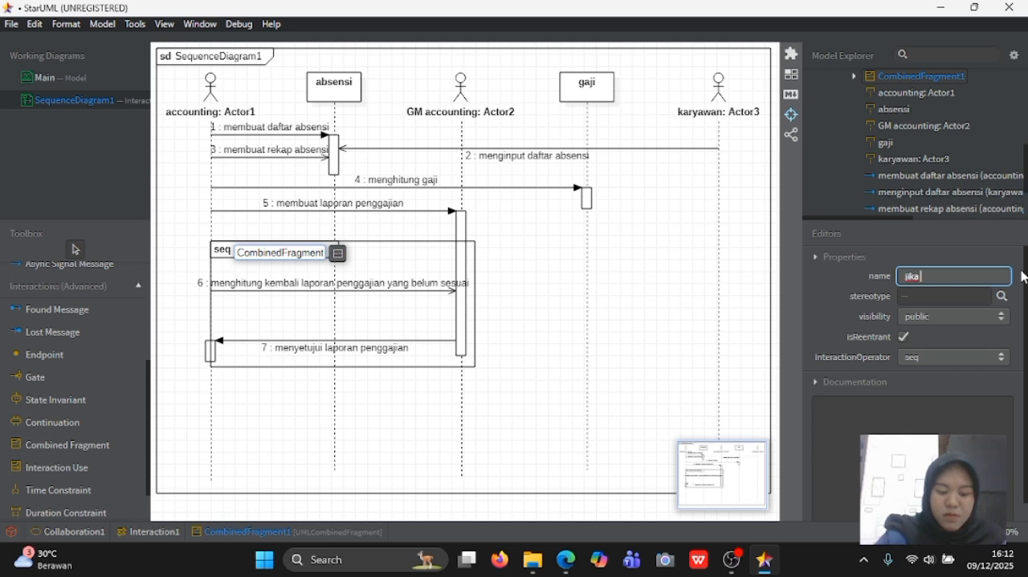
{"action": "type", "text": " terjadi salah h"}
{"action": "type", "text": "itung atau"}
{"action": "type", "text": " kerand"}
{"action": "type", "text": "uan"}
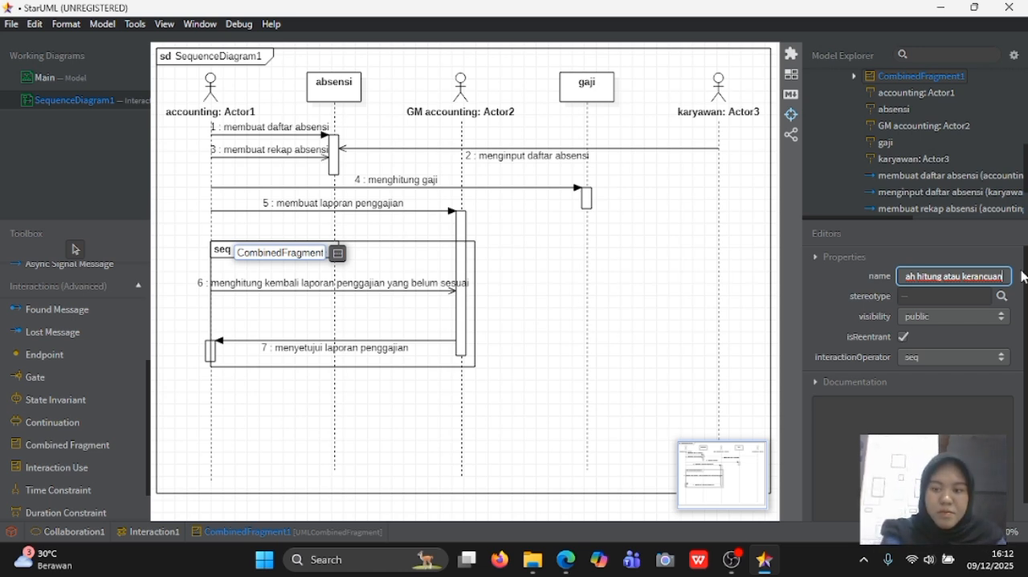
{"action": "type", "text": "pa"}
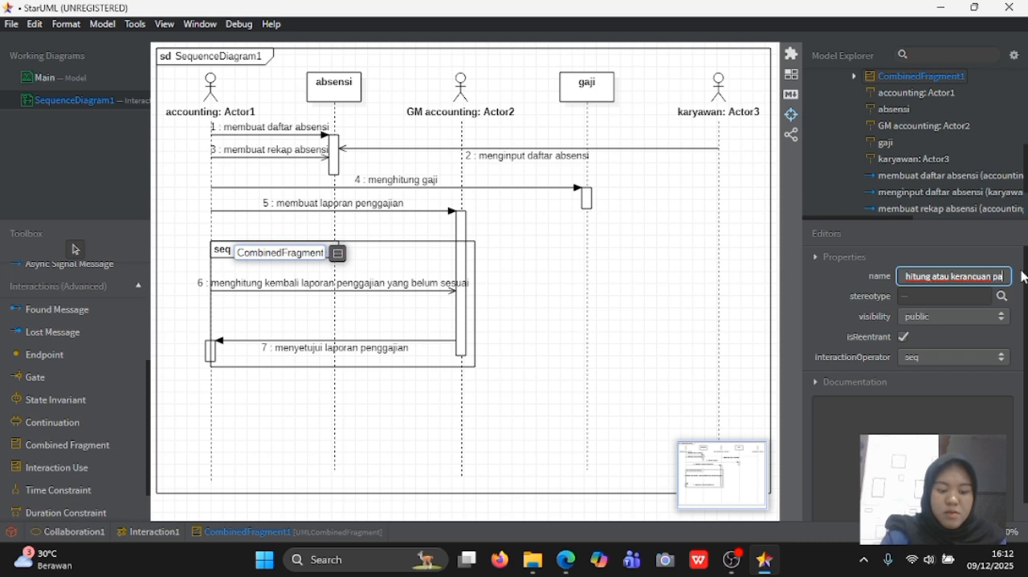
{"action": "type", "text": "da lapor"}
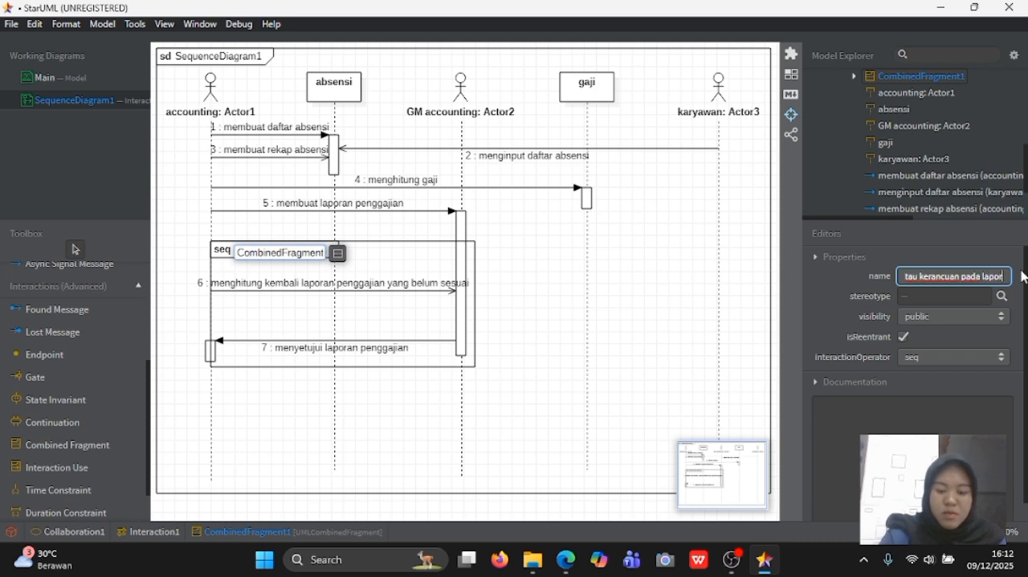
{"action": "type", "text": "an penggajian"}
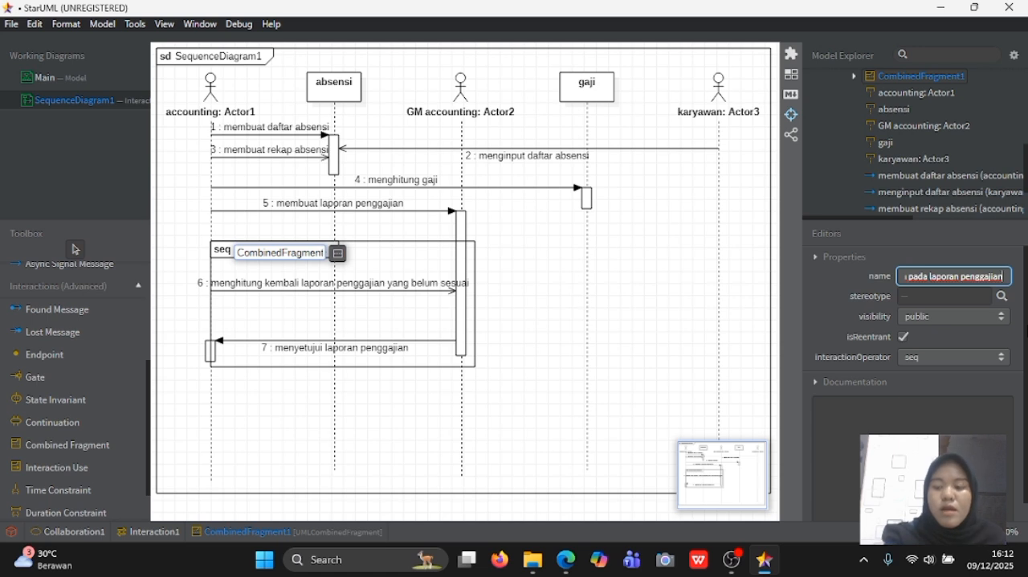
{"action": "key", "text": "Return"}
{"action": "left_click", "coordinate": [957, 368]}
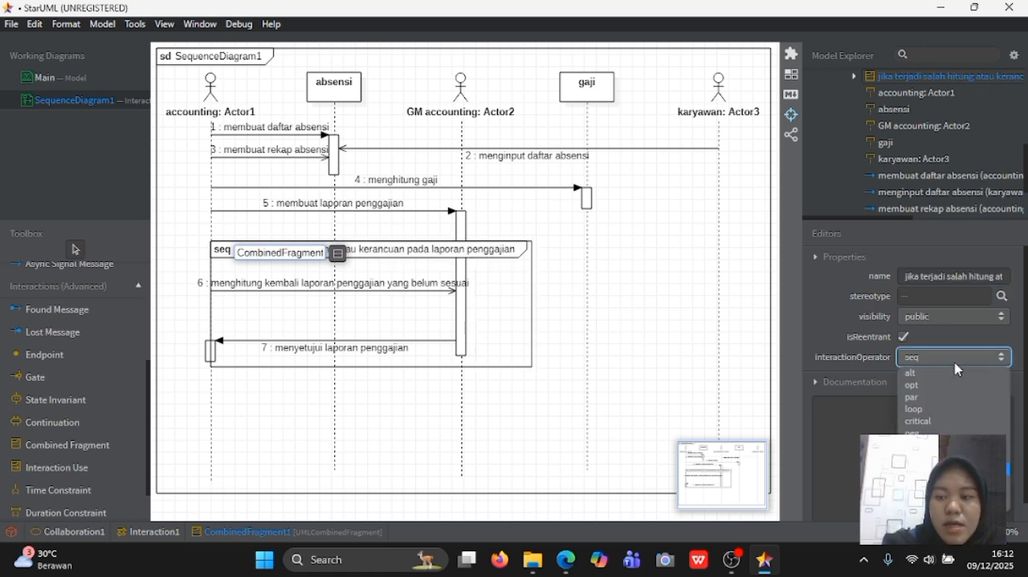
{"action": "left_click", "coordinate": [912, 373]}
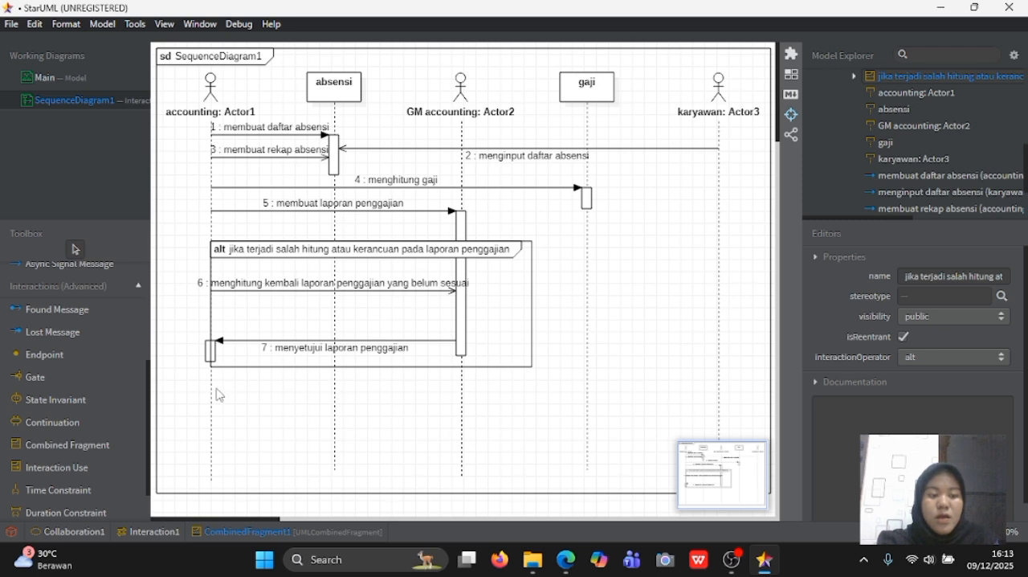
- Draw a message from accounting to gaji just below the alt fragment and name it "membuat slip gaji"
{"action": "scroll", "coordinate": [32, 351], "scroll_direction": "up", "scroll_amount": 5}
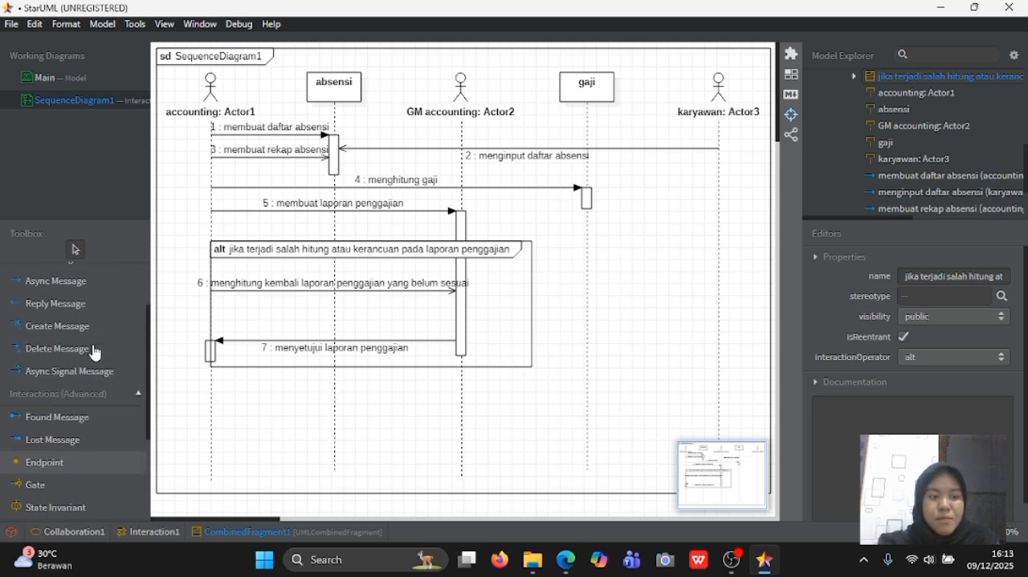
{"action": "left_click", "coordinate": [69, 321]}
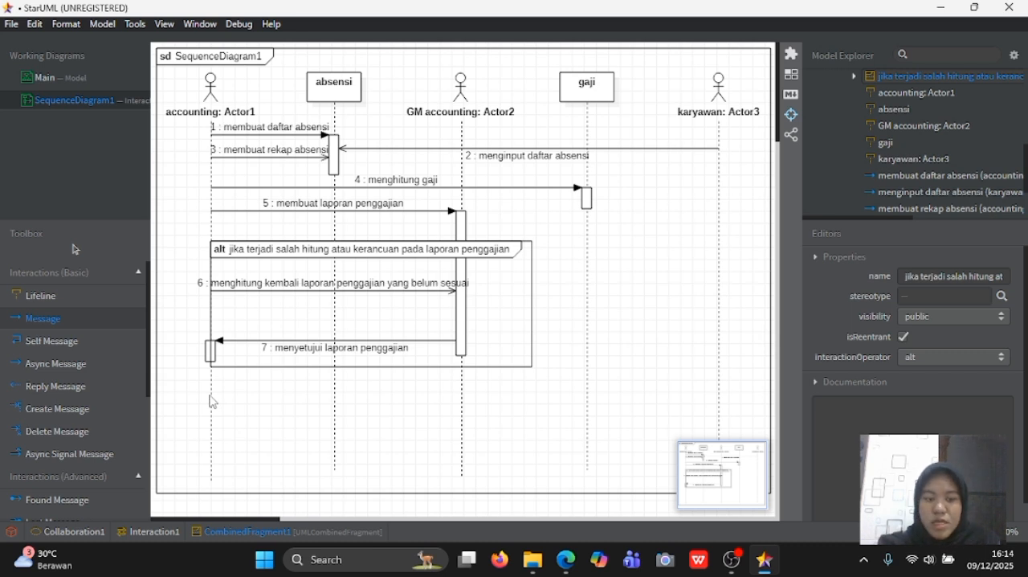
{"action": "left_click_drag", "start_coordinate": [207, 392], "coordinate": [590, 402]}
{"action": "type", "text": "mem"}
{"action": "type", "text": "buat slip gaji"}
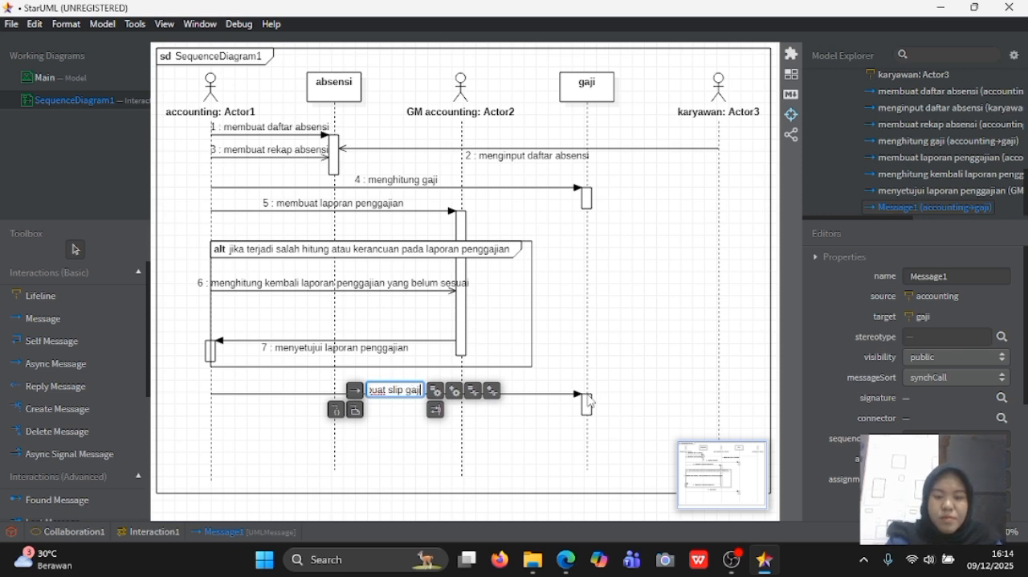
{"action": "key", "text": "Return"}
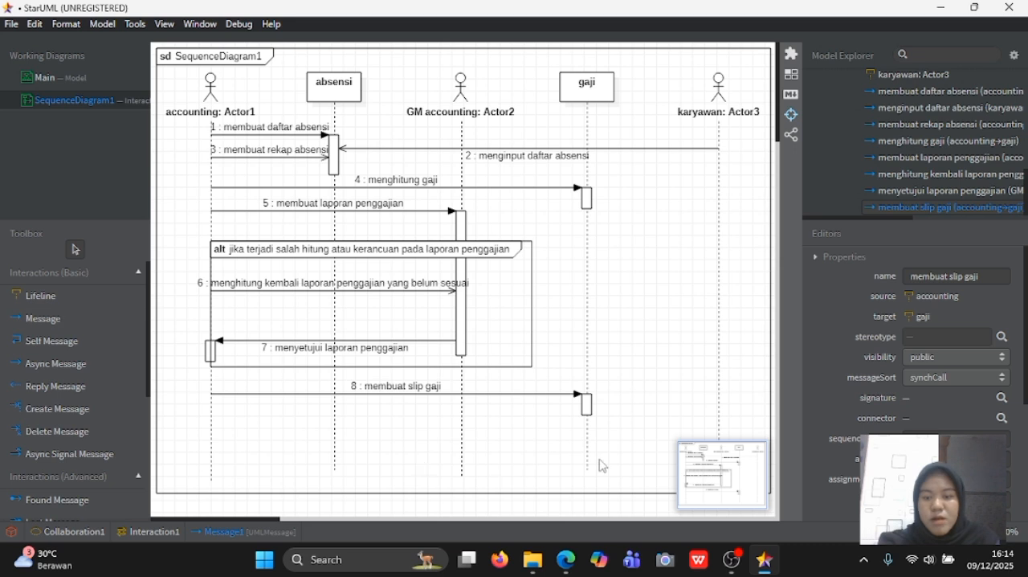
{"action": "scroll", "coordinate": [708, 473], "scroll_direction": "down", "scroll_amount": 3}
{"action": "scroll", "coordinate": [708, 472], "scroll_direction": "up", "scroll_amount": 3}
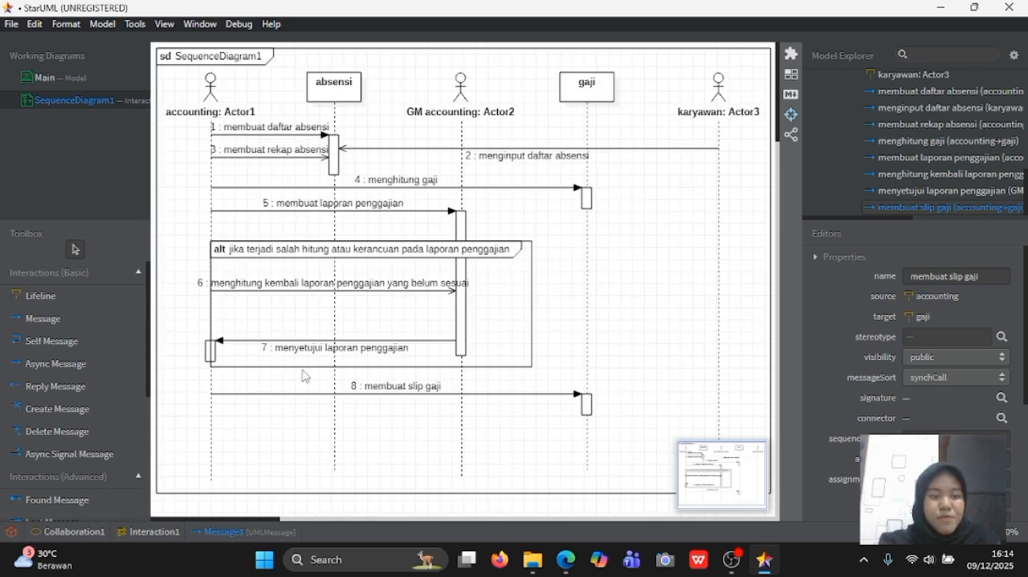
{"action": "left_click", "coordinate": [86, 321]}
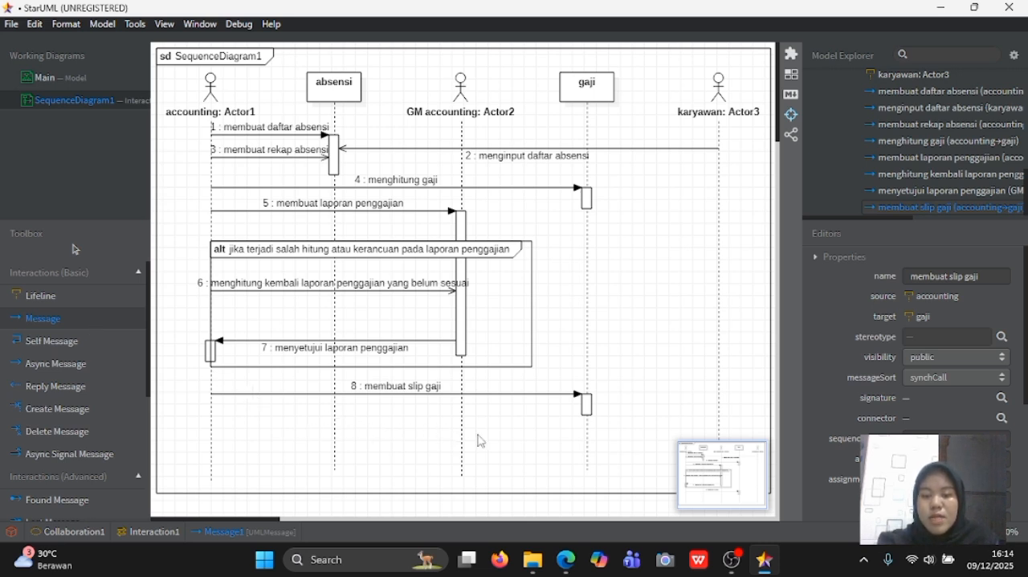
{"action": "left_click", "coordinate": [587, 429]}
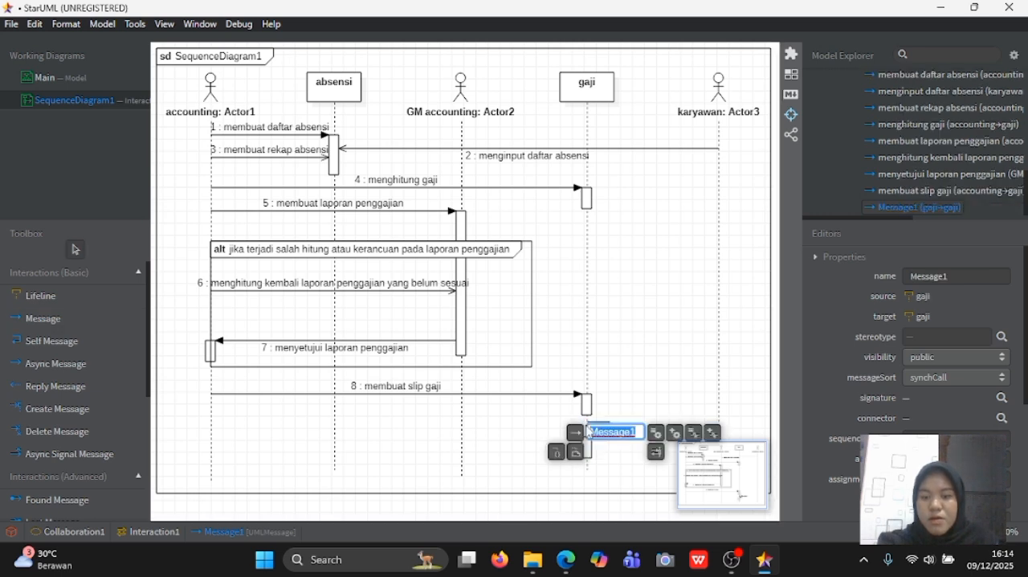
{"action": "left_click", "coordinate": [627, 467]}
{"action": "left_click", "coordinate": [614, 431]}
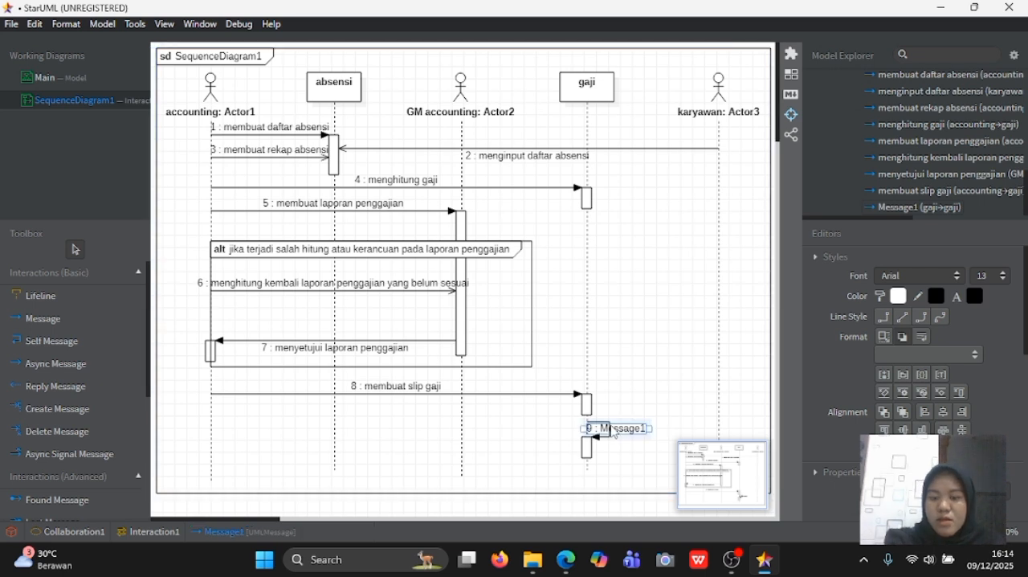
{"action": "key", "text": "Delete"}
{"action": "left_click", "coordinate": [552, 321]}
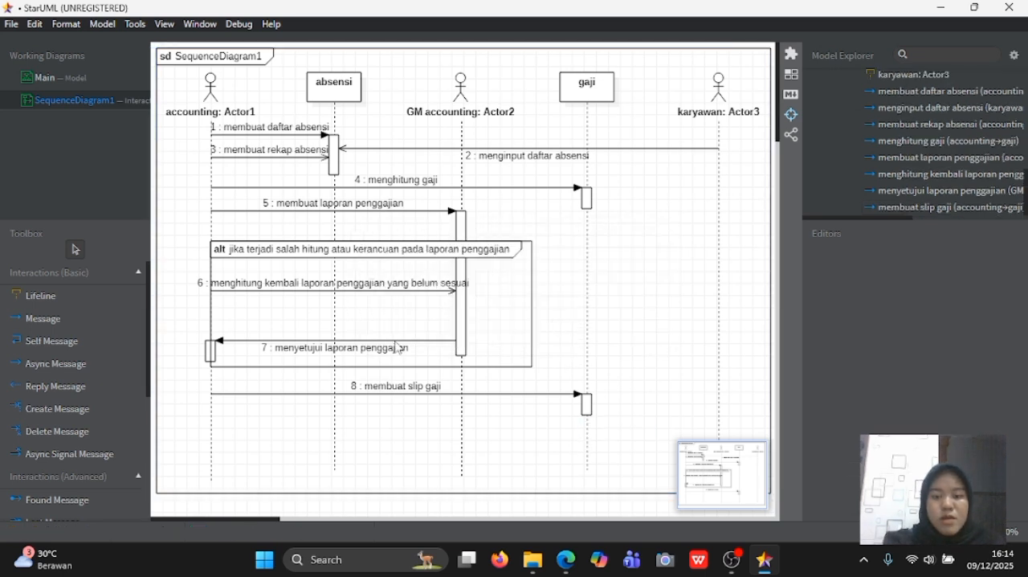
- Draw a message from the gaji activation bar below the alt fragment to karyawan and name it "menerima slip gaji"
{"action": "left_click", "coordinate": [69, 324]}
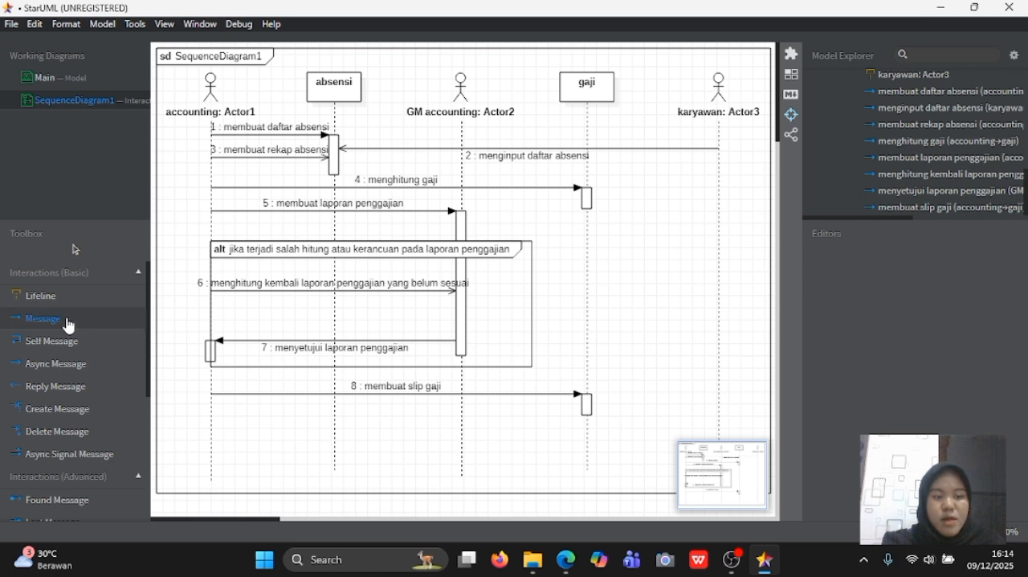
{"action": "left_click_drag", "start_coordinate": [587, 411], "coordinate": [722, 412]}
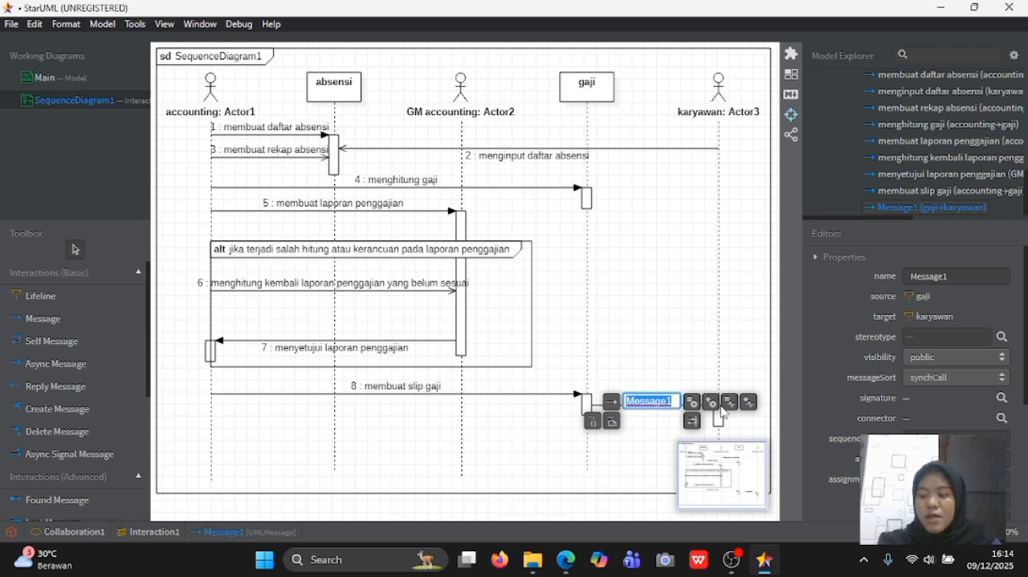
{"action": "type", "text": "menerima slip gaji"}
{"action": "key", "text": "Return"}
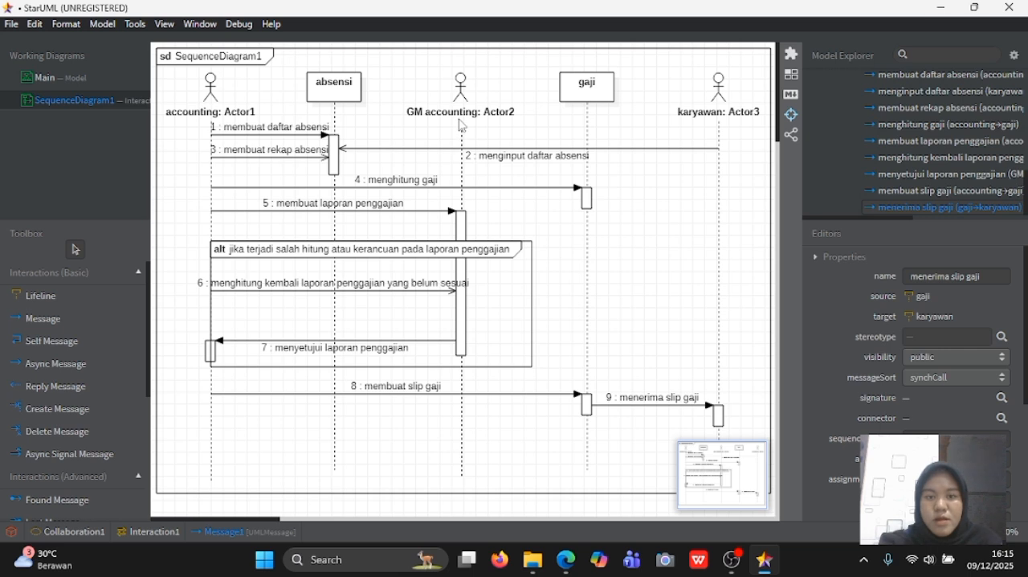
- Shift the GM accounting lifeline slightly towards the gaji lifeline and deselect it
{"action": "left_click", "coordinate": [461, 125]}
{"action": "left_click_drag", "start_coordinate": [462, 125], "coordinate": [470, 127]}
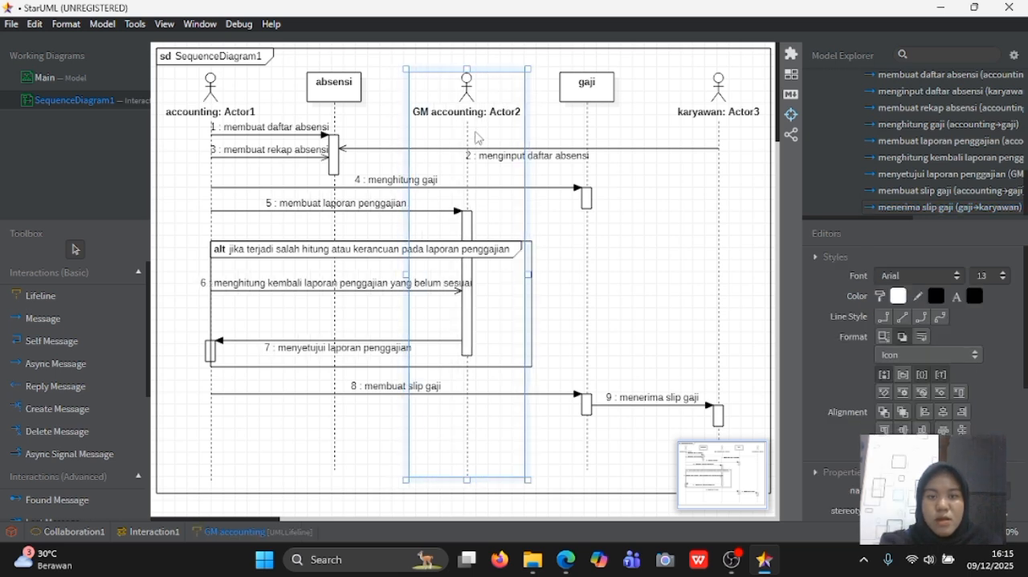
{"action": "left_click", "coordinate": [551, 265]}
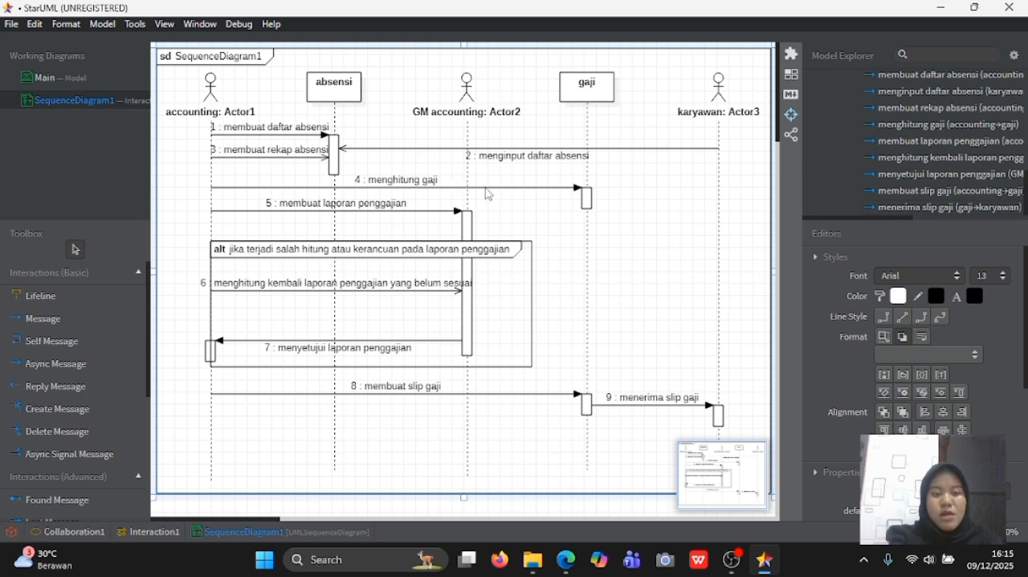
- Start saving the project, then close the save dialog without saving
{"action": "key", "text": "ctrl+s"}
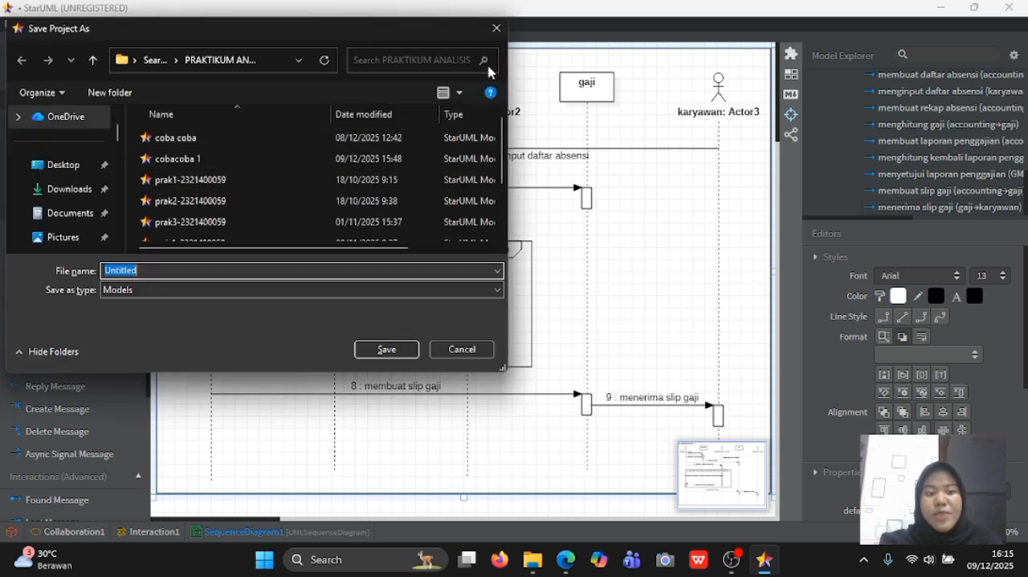
{"action": "left_click", "coordinate": [496, 29]}
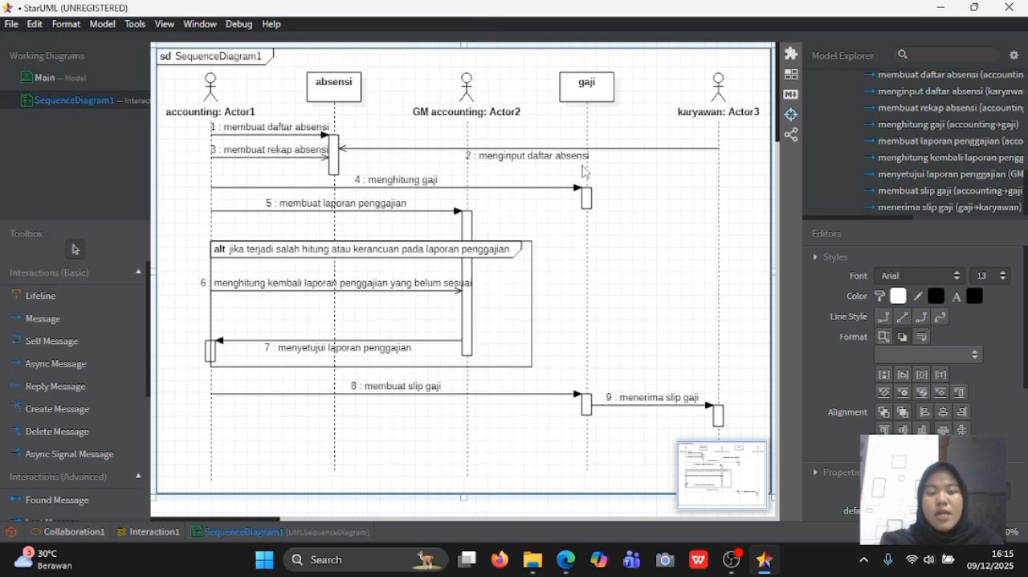